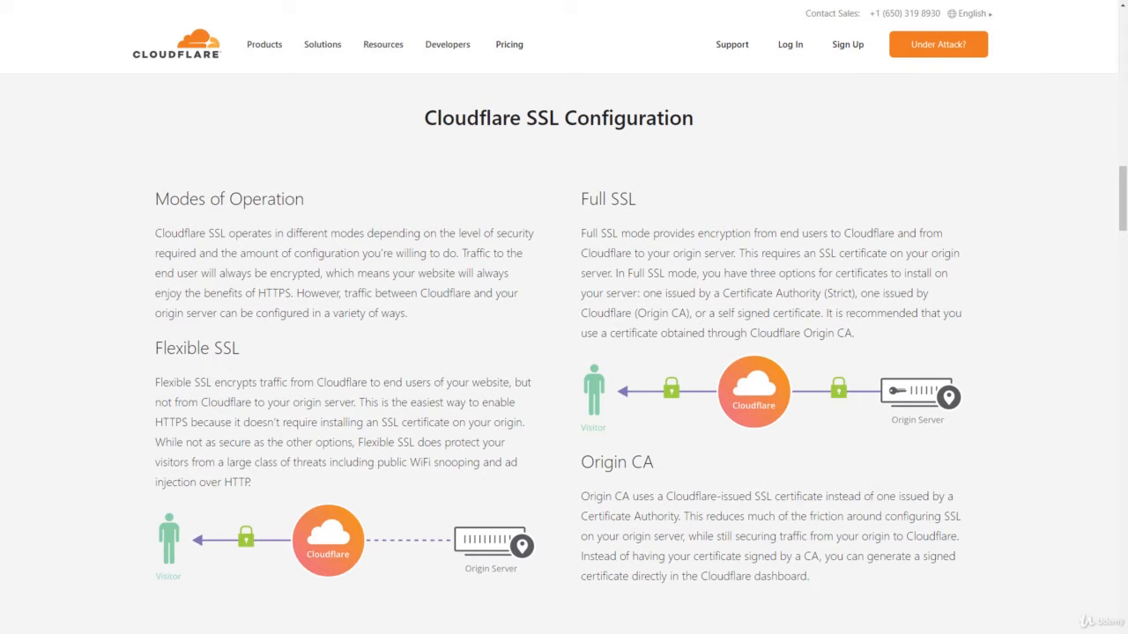
- Add engadget.com as a new site to the Cloudflare account
scroll(564, 352, "down", 1)
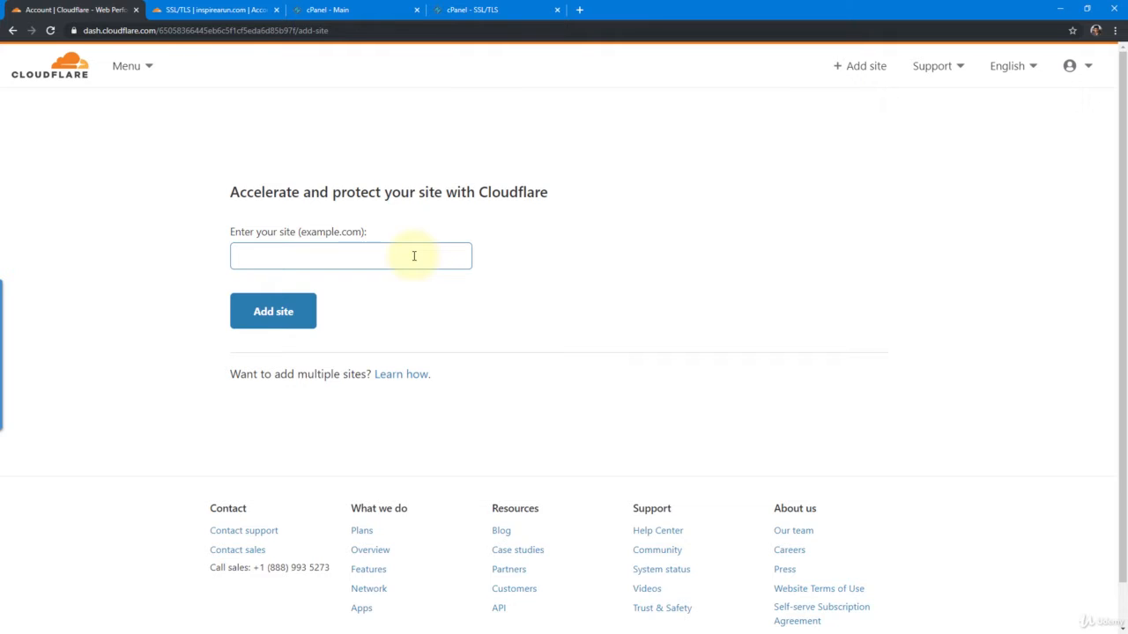
type("inspirearun.com")
left_click(161, 309)
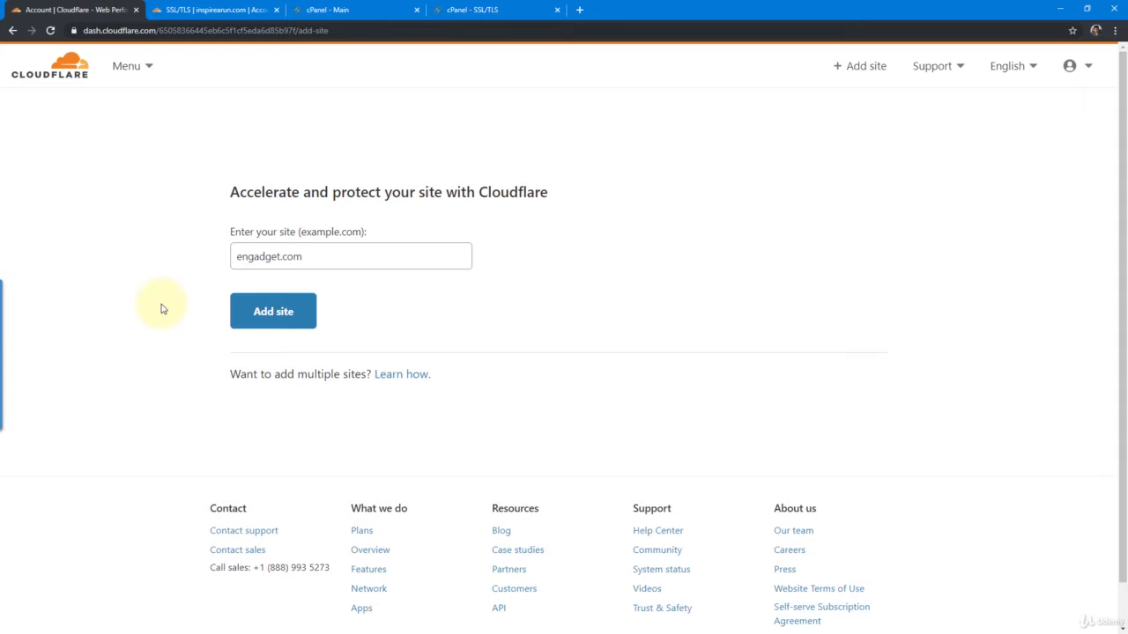
left_click(292, 315)
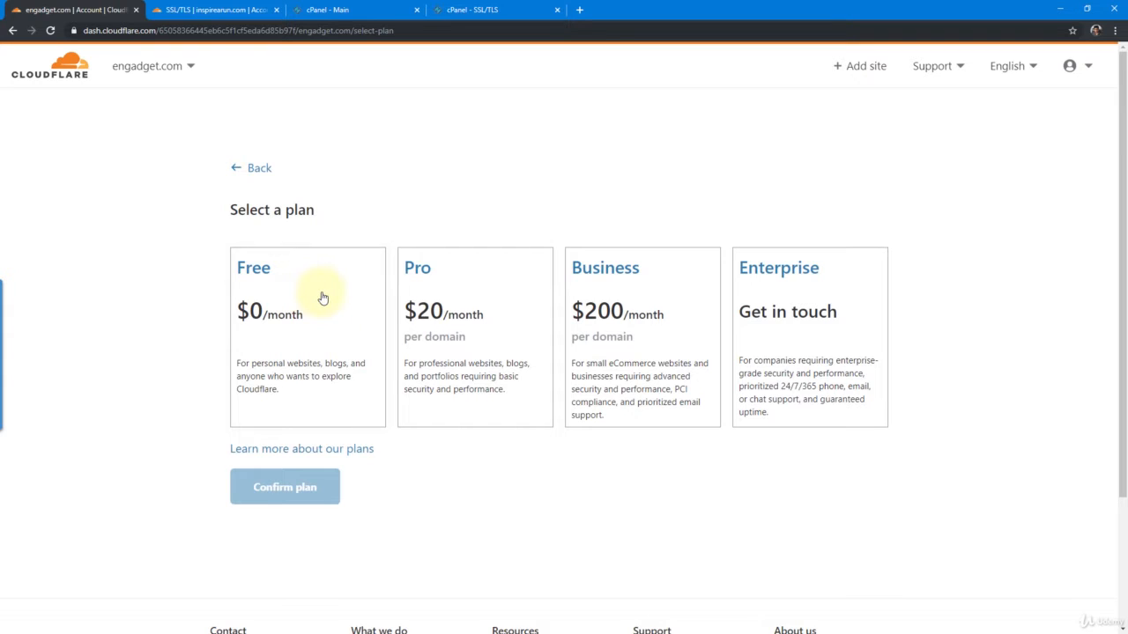
- Choose the Free plan at $0/month for engadget.com and confirm it
left_click(321, 298)
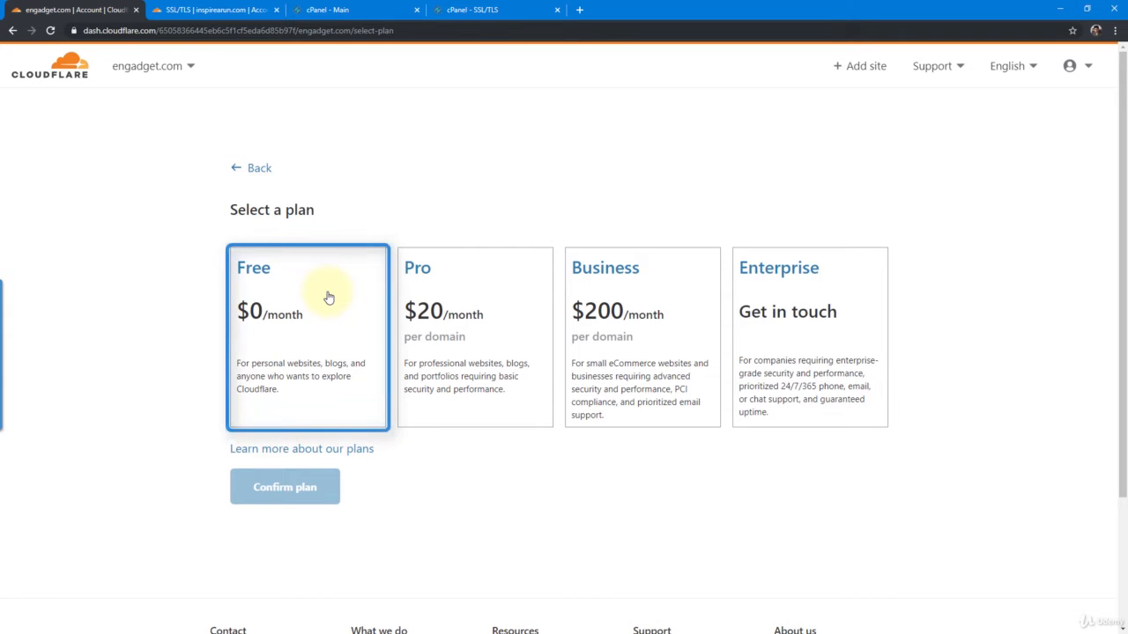
left_click(327, 298)
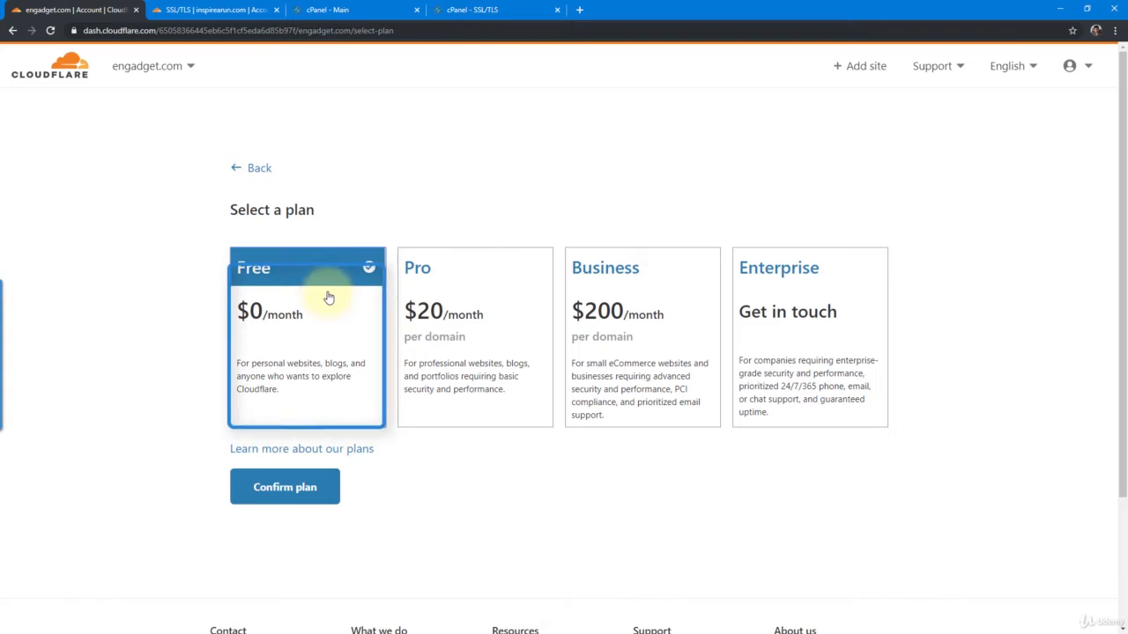
left_click(326, 493)
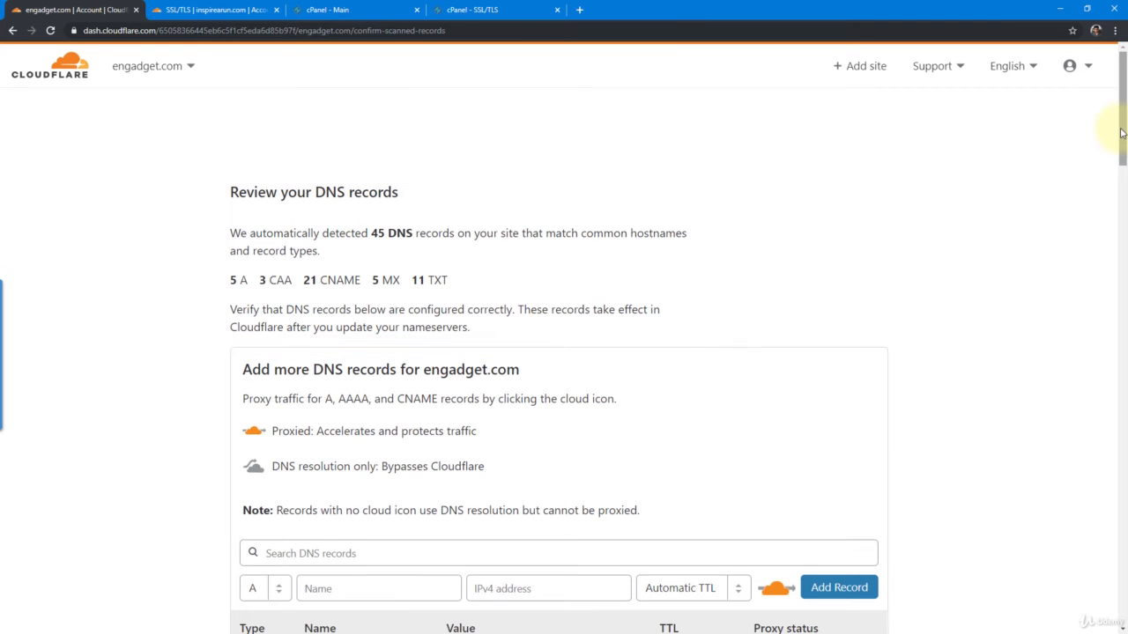
- Accept the scanned DNS records for engadget.com and choose the default method of changing nameservers
left_click_drag(1121, 132, 1102, 581)
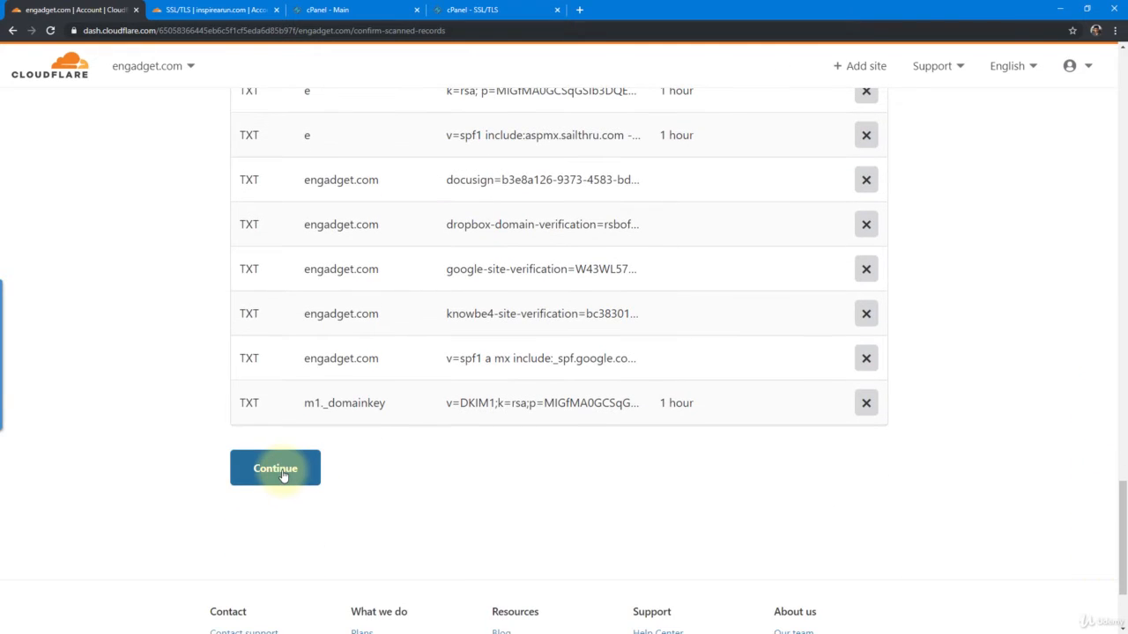
left_click(283, 473)
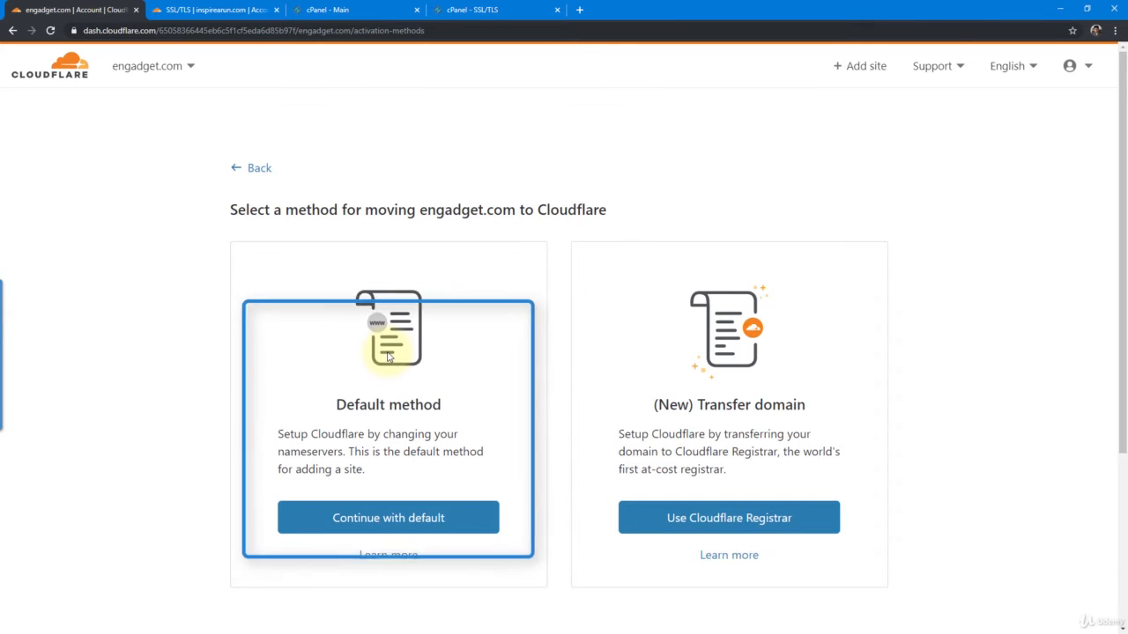
left_click(450, 518)
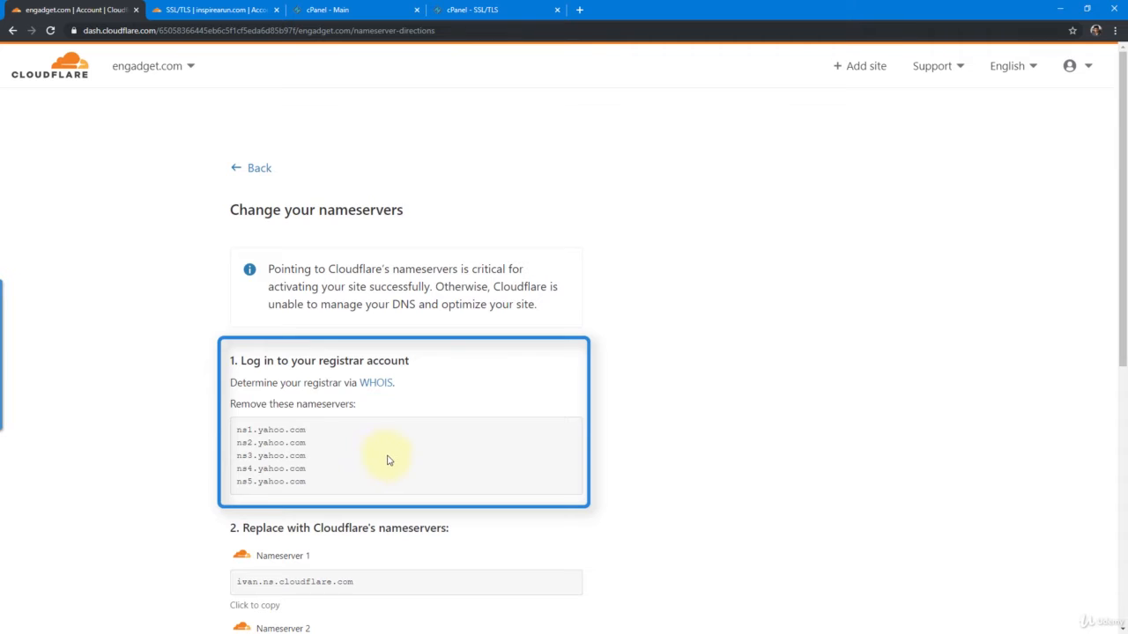
- Highlight the replacement nameservers ivan.ns.cloudflare.com and lola.ns.cloudflare.com, and mark the nameserver change as done
scroll(388, 458, "down", 3)
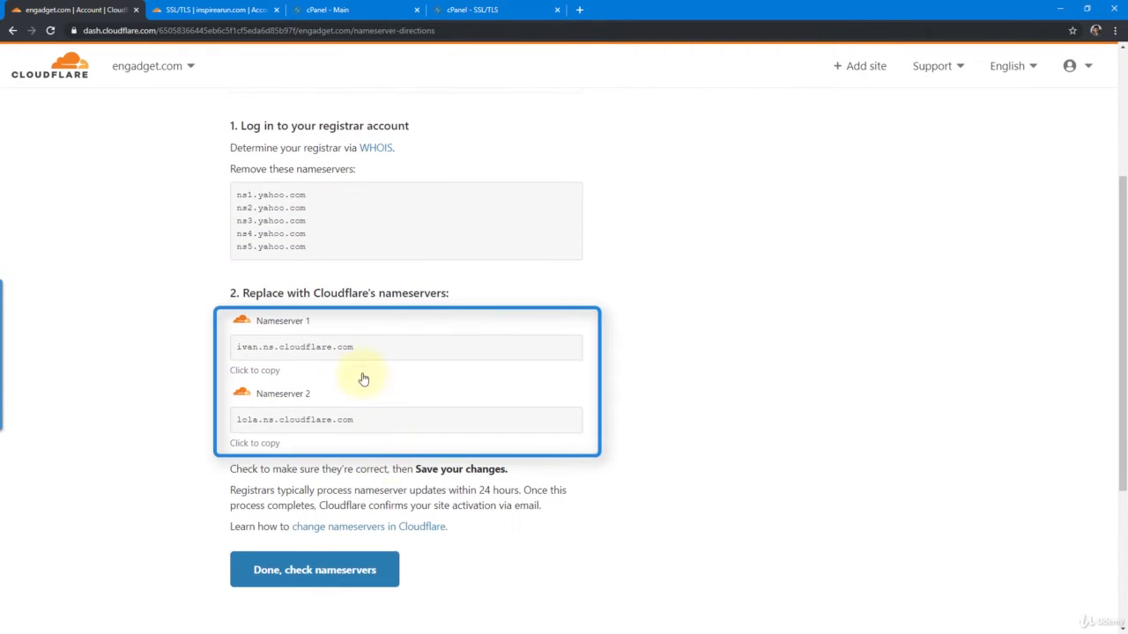
left_click_drag(358, 350, 237, 351)
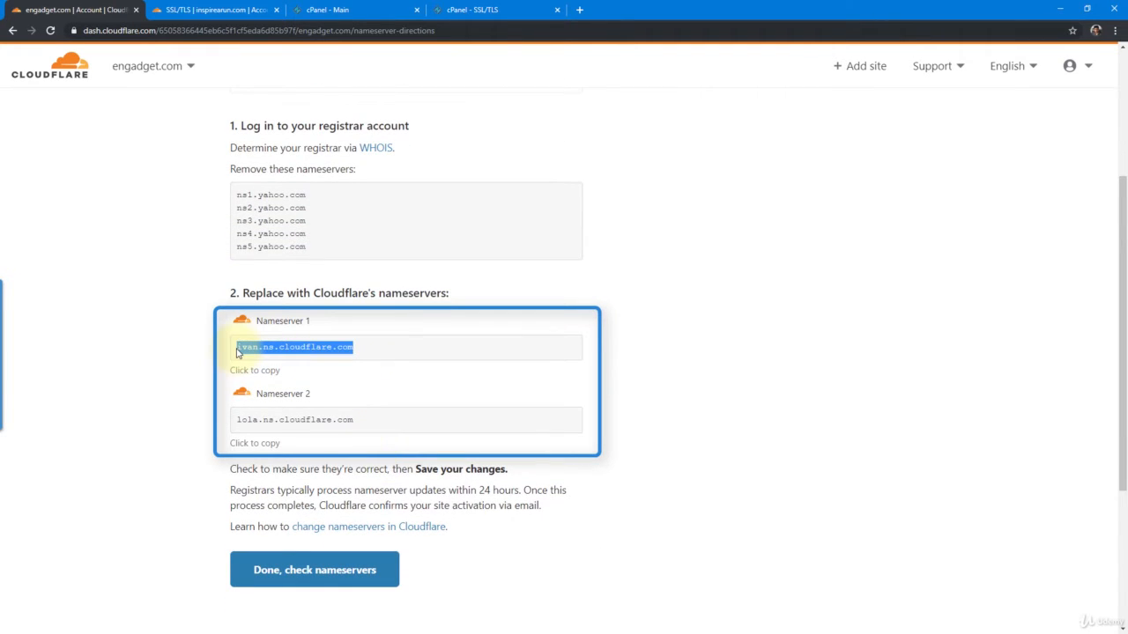
left_click(356, 420)
left_click_drag(356, 420, 236, 420)
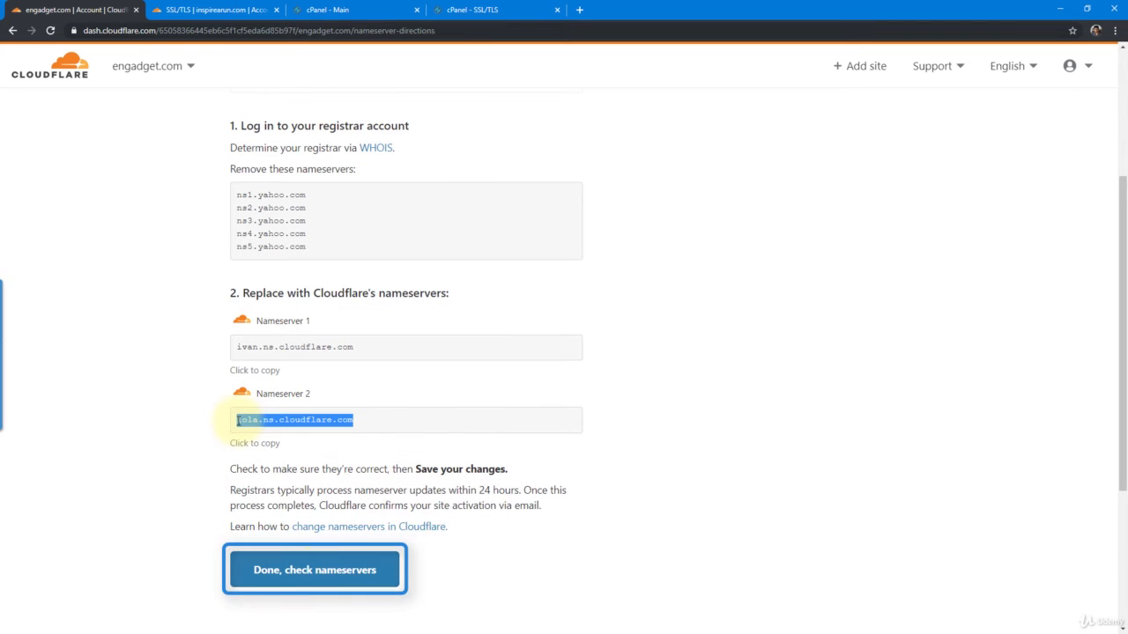
left_click(368, 572)
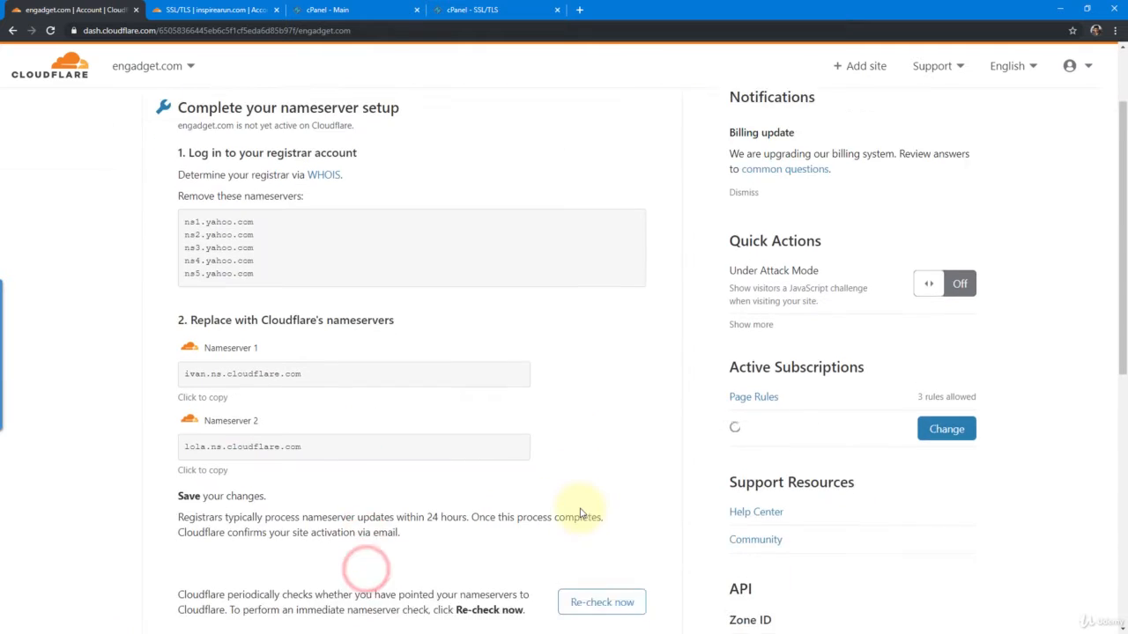
- Request an immediate nameserver re-check for engadget.com
scroll(580, 513, "down", 3)
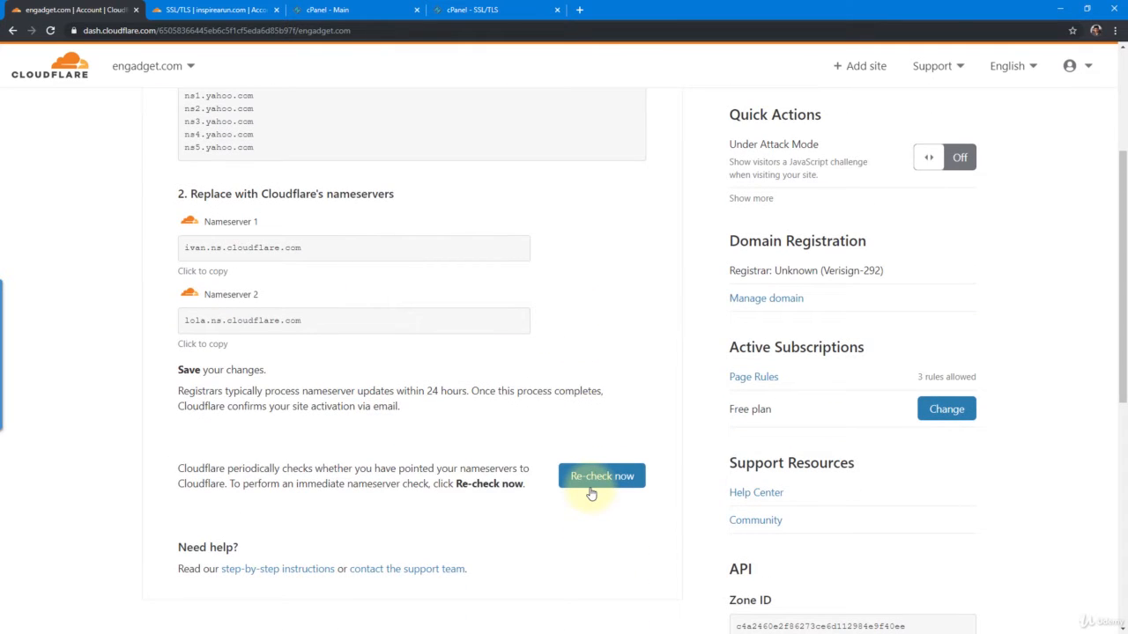
left_click(591, 492)
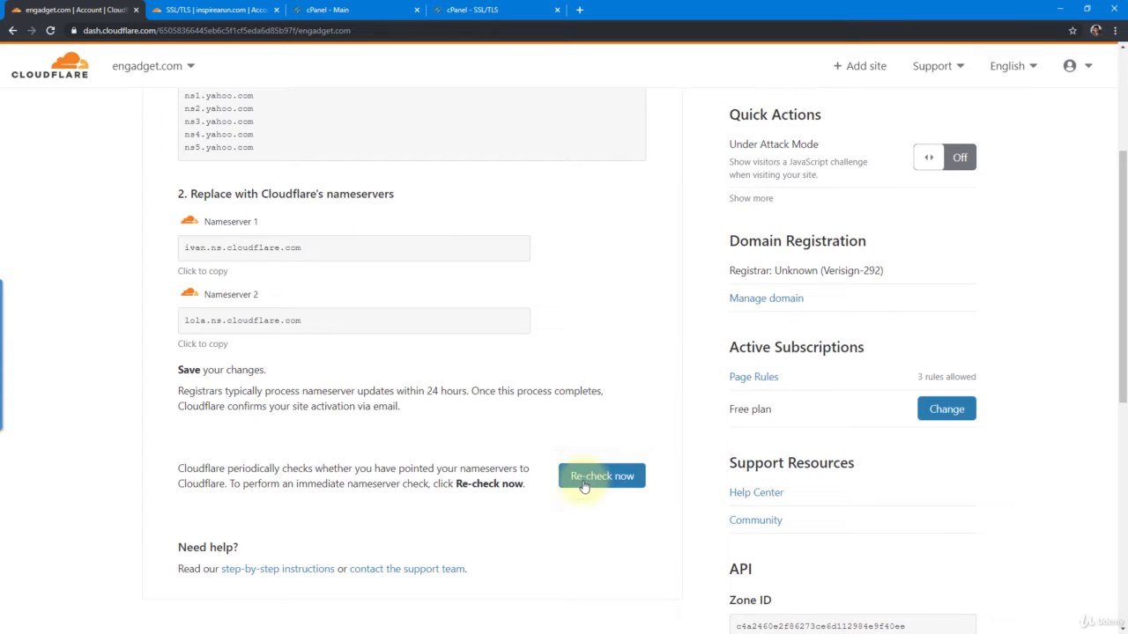
left_click_drag(427, 390, 467, 390)
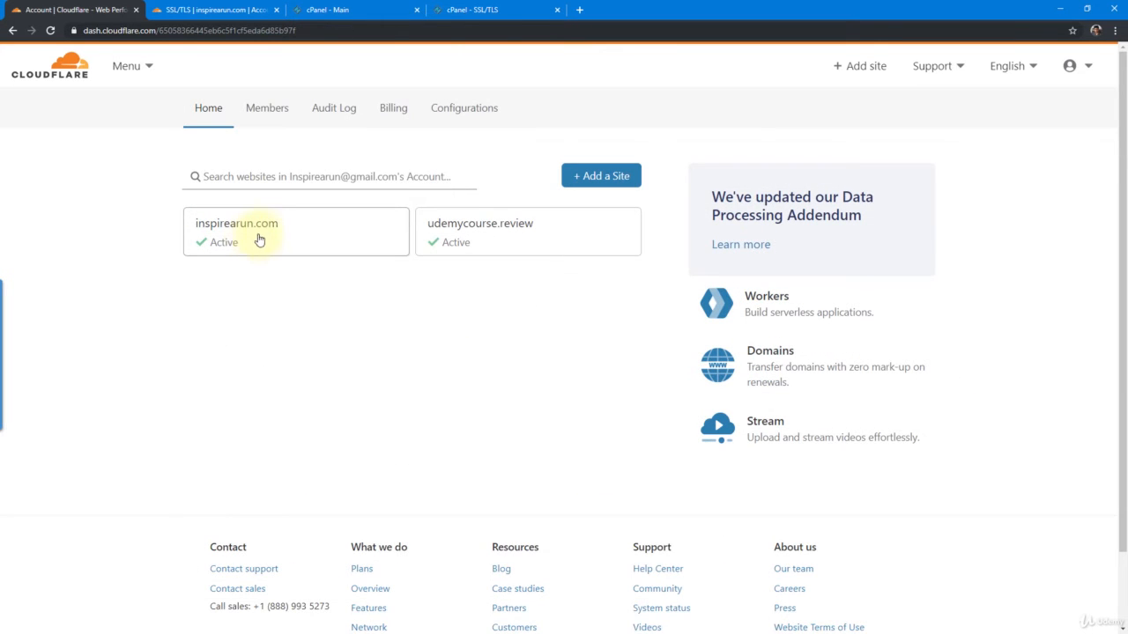
- Open the SSL/TLS edge certificate settings of the inspirearun.com site
left_click(265, 234)
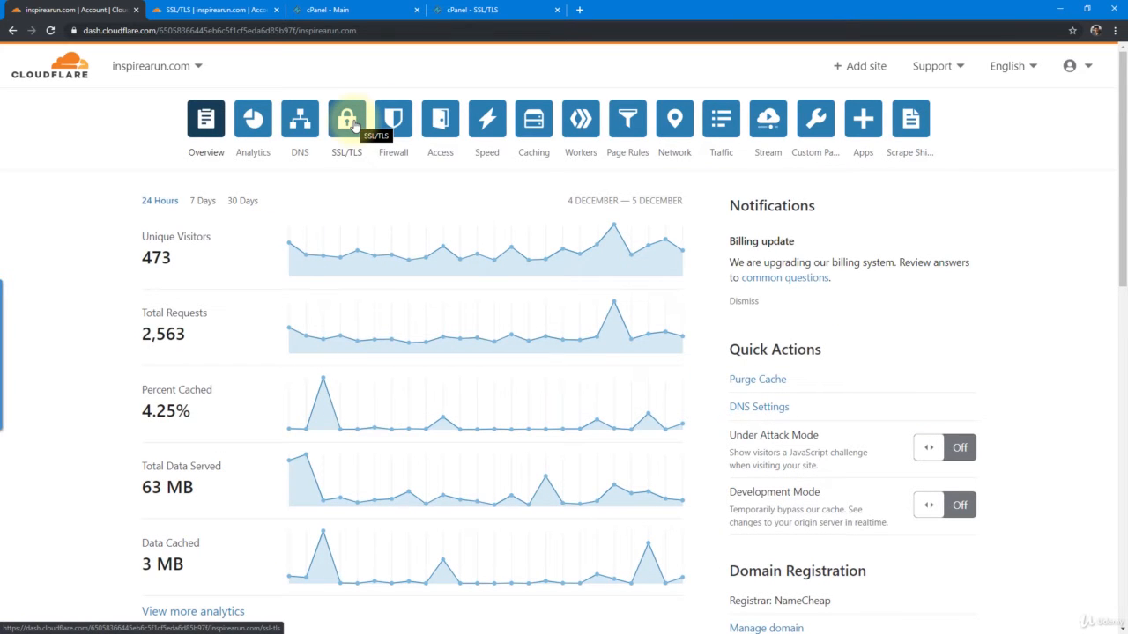
left_click(349, 120)
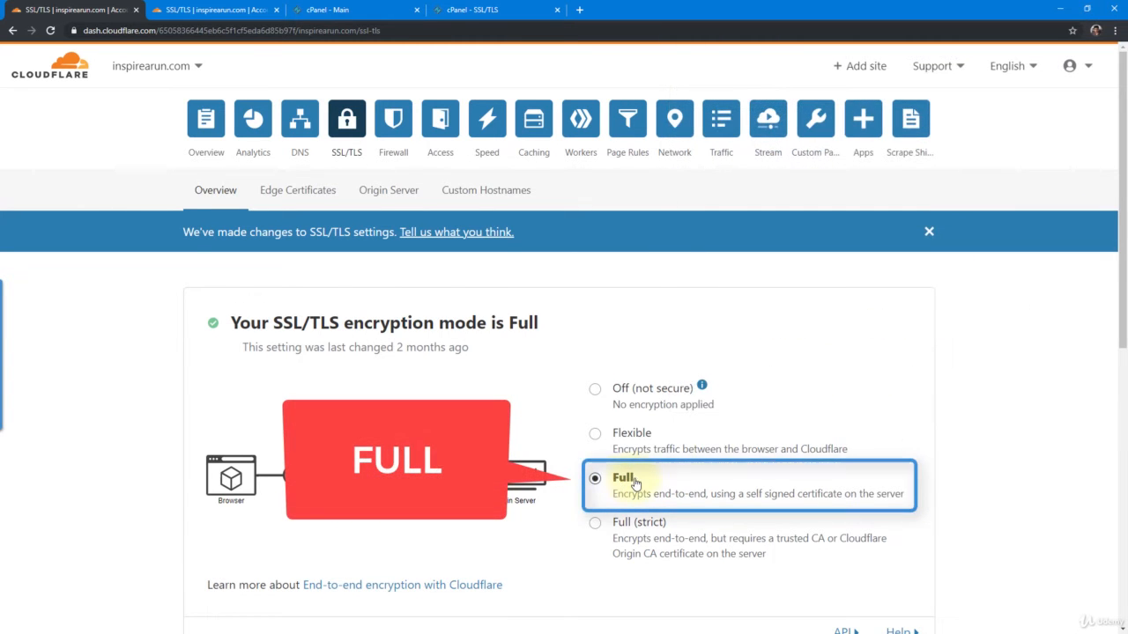
left_click(320, 191)
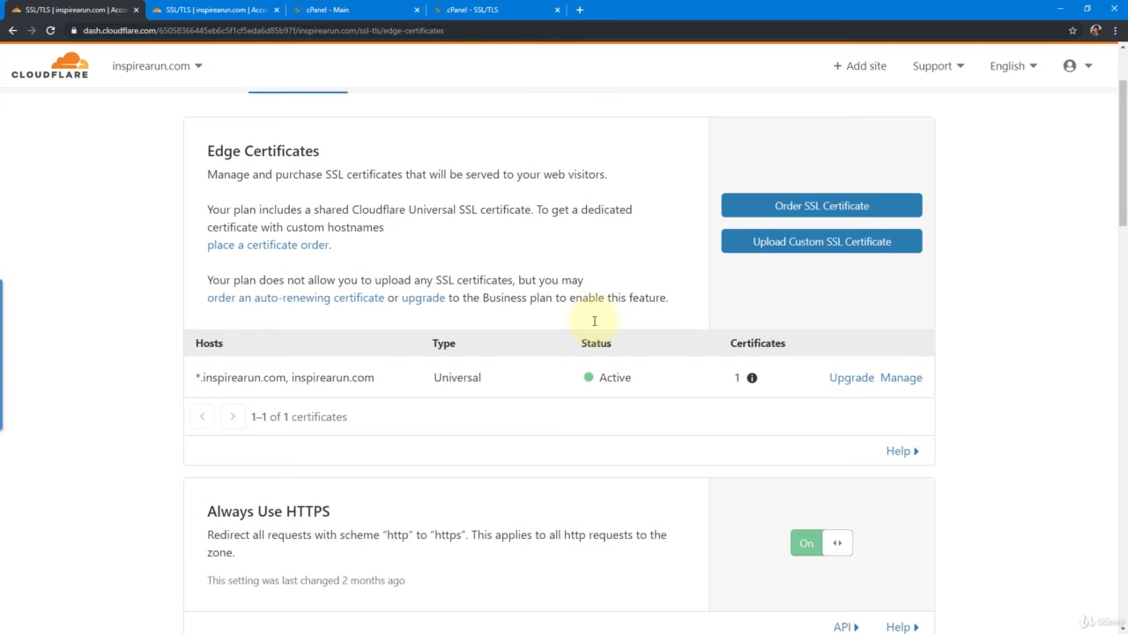
- Examine the edge certificate options from Always Use HTTPS and HSTS through Minimum TLS Version, Opportunistic Encryption and Automatic HTTPS Rewrites
scroll(594, 320, "up", 1)
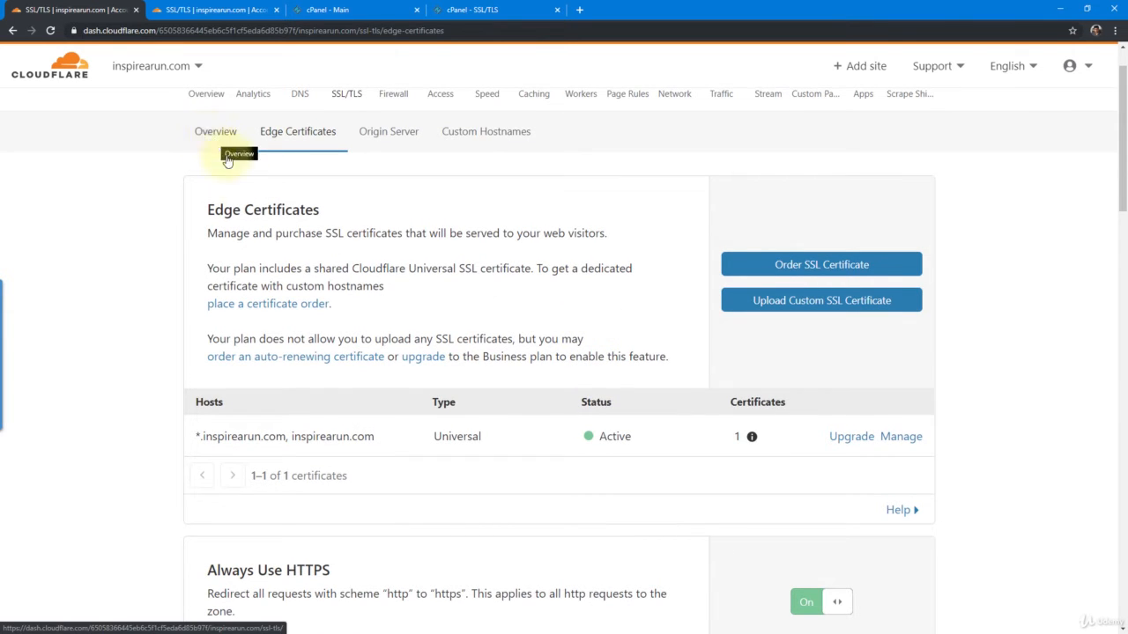
scroll(679, 449, "down", 3)
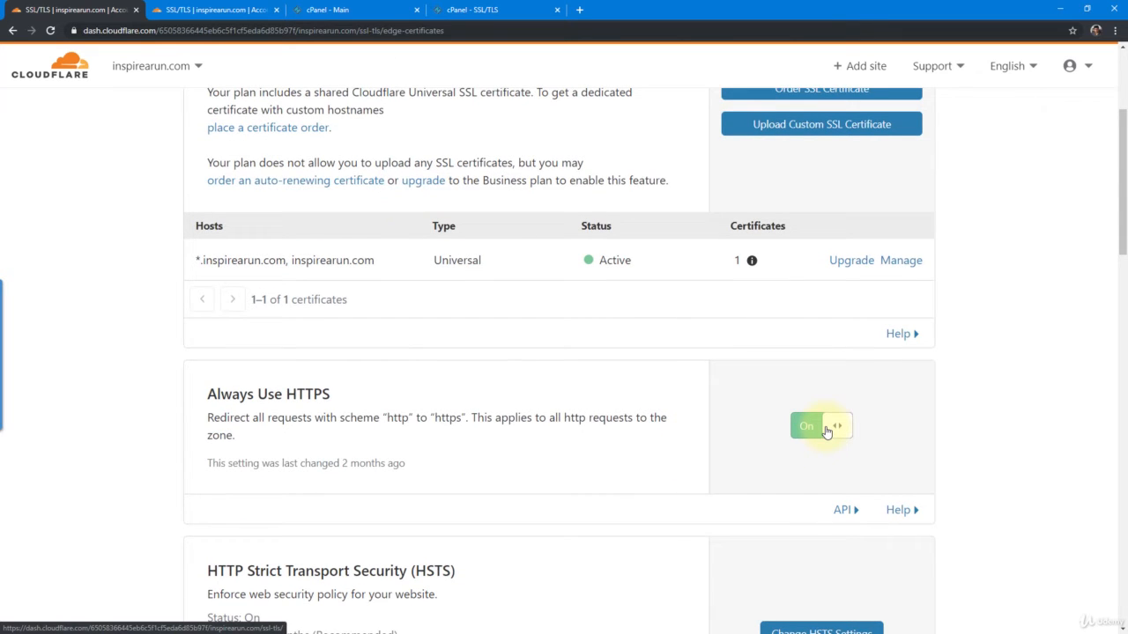
scroll(826, 431, "down", 3)
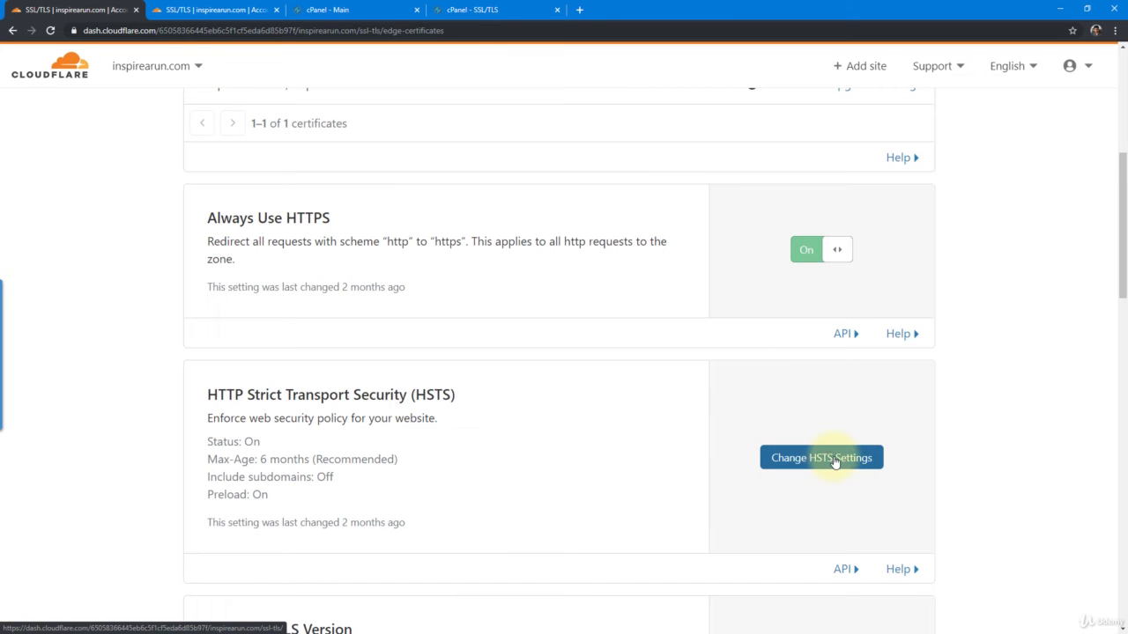
scroll(835, 463, "down", 6)
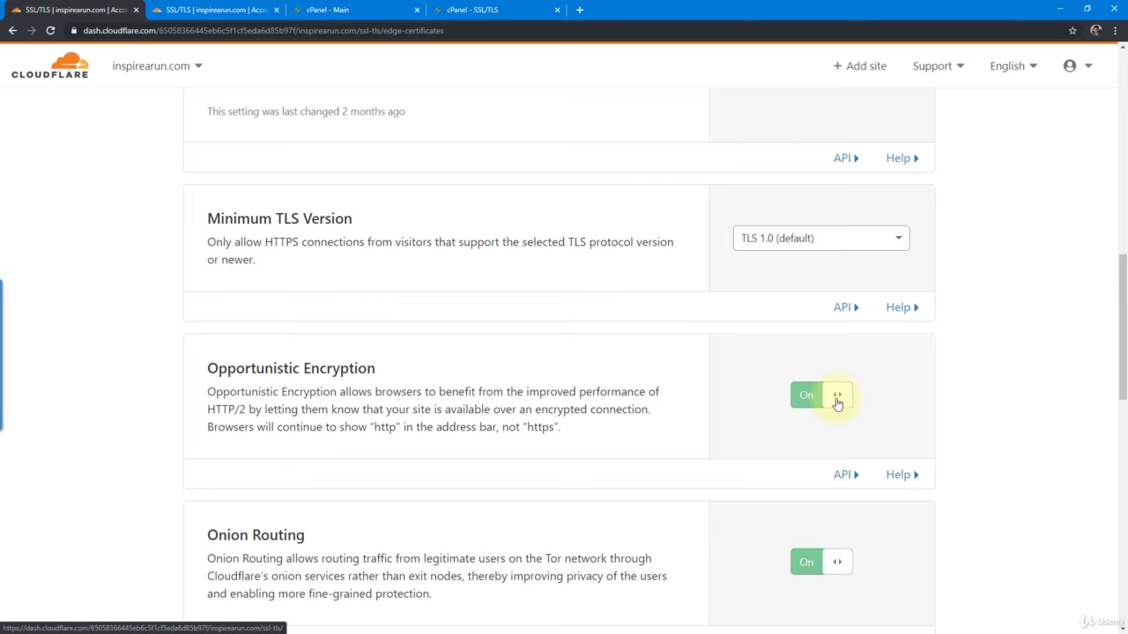
scroll(837, 400, "down", 4)
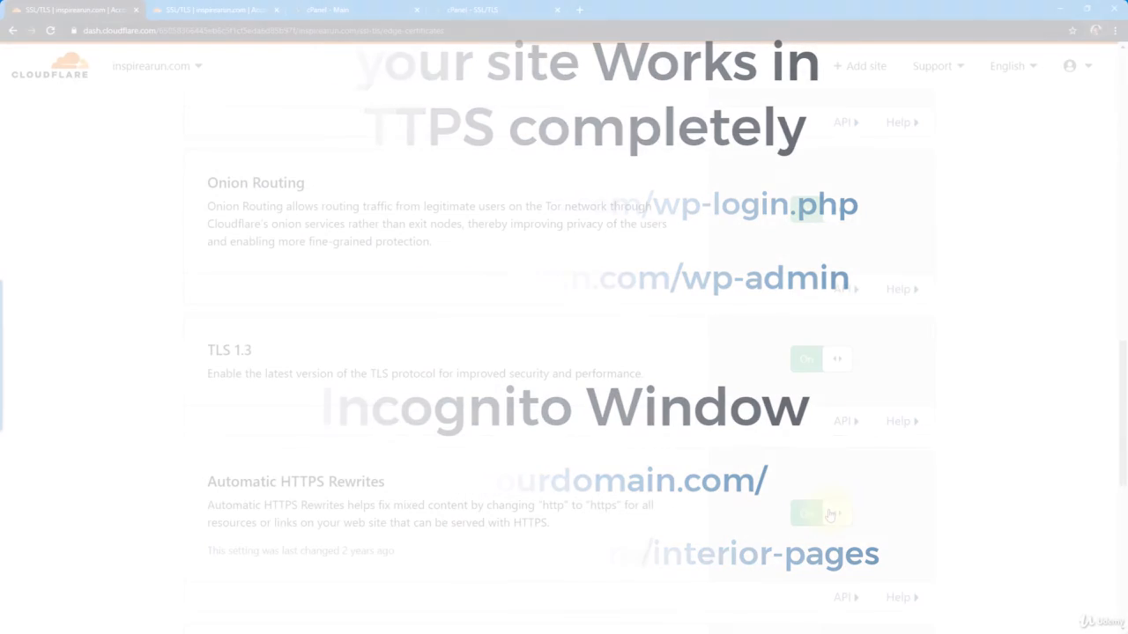
- Acknowledge the HSTS caution and save HSTS with 6 months max-age, subdomains off, and Preload and No-Sniff Header on
scroll(846, 256, "up", 8)
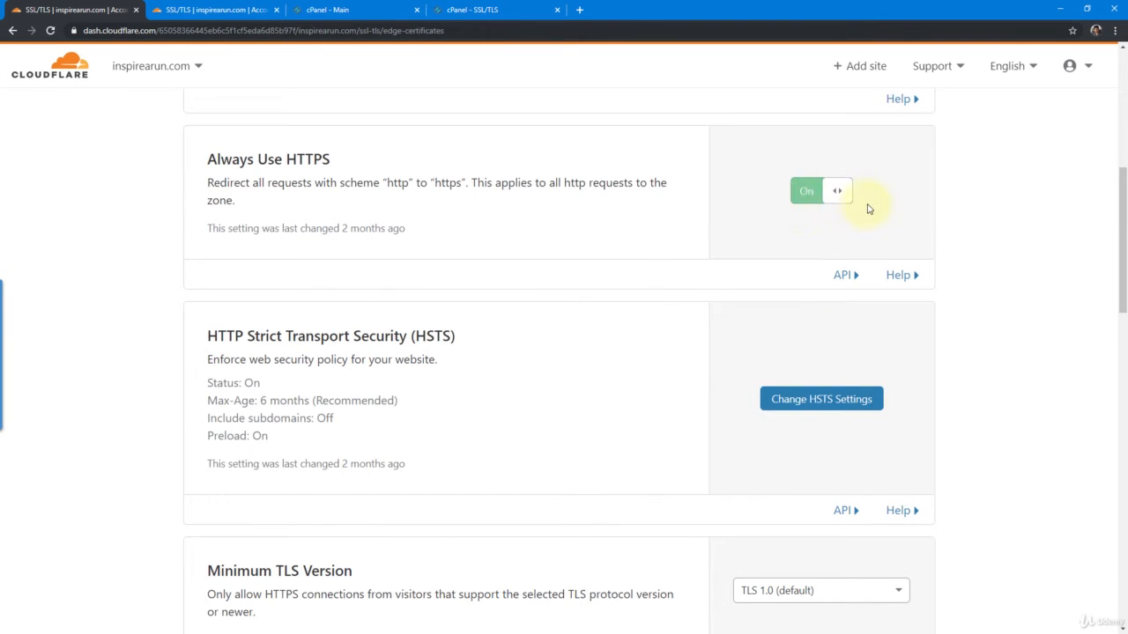
left_click(843, 412)
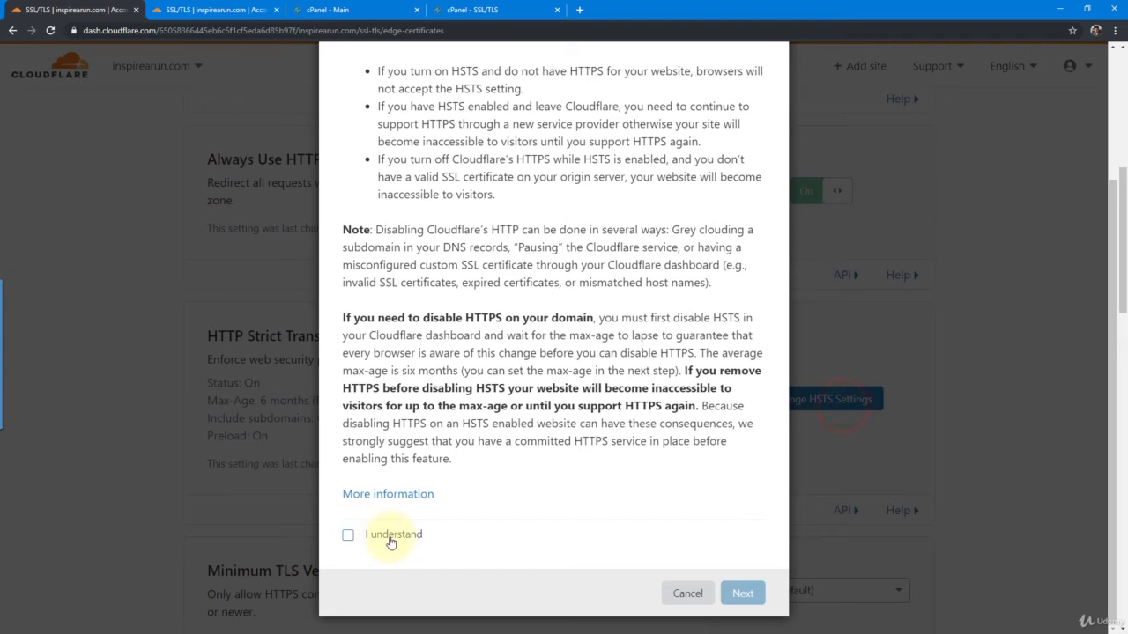
left_click(349, 539)
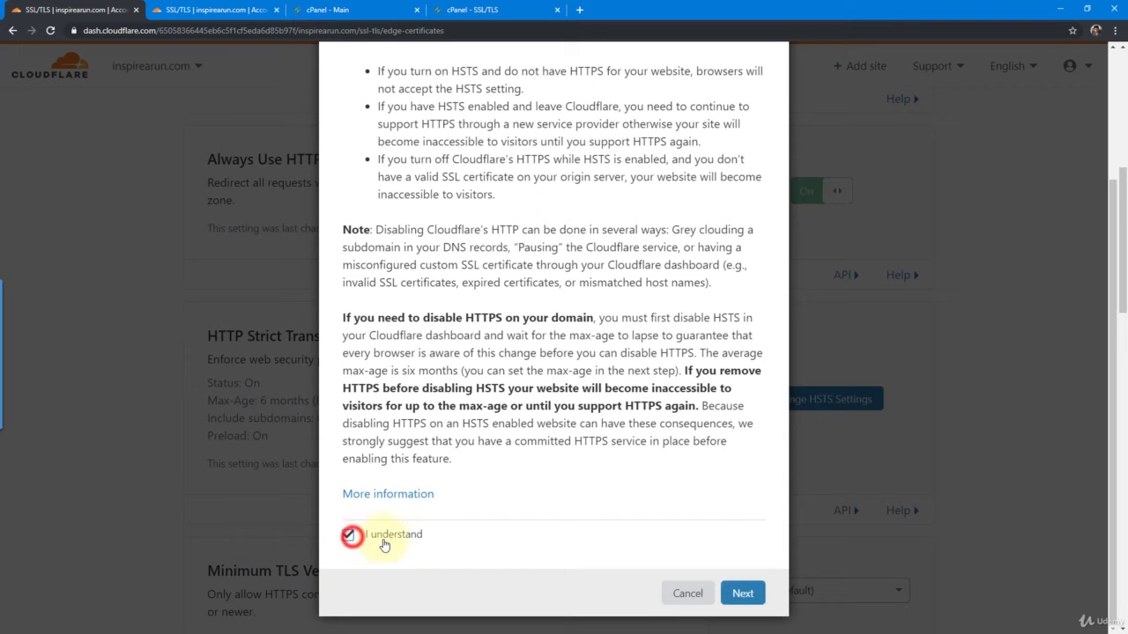
left_click(737, 592)
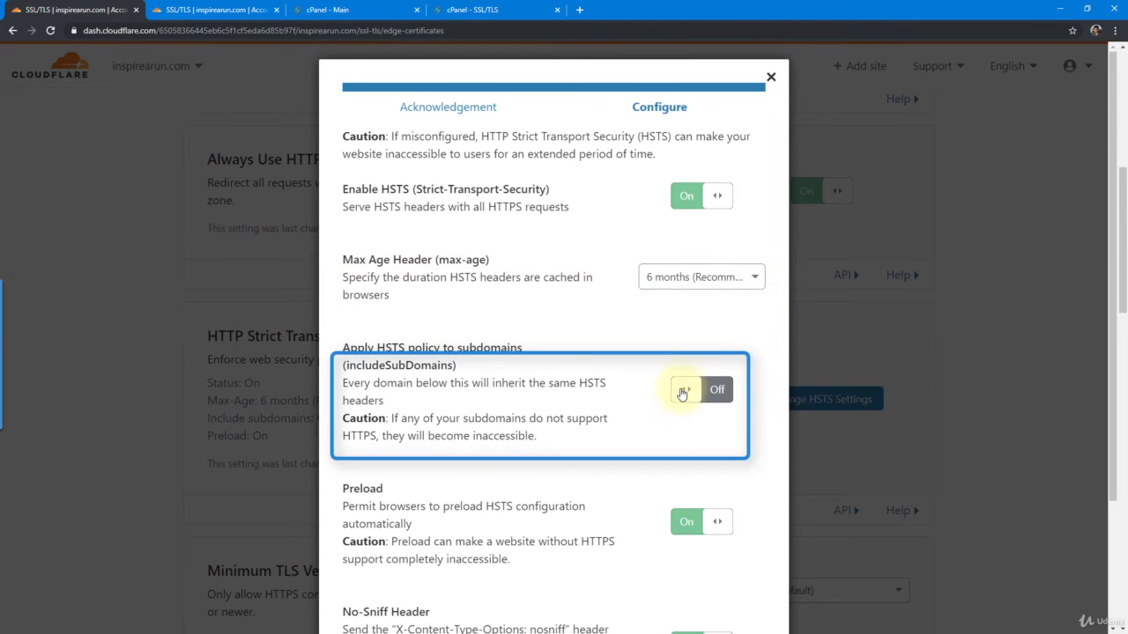
scroll(683, 397, "down", 2)
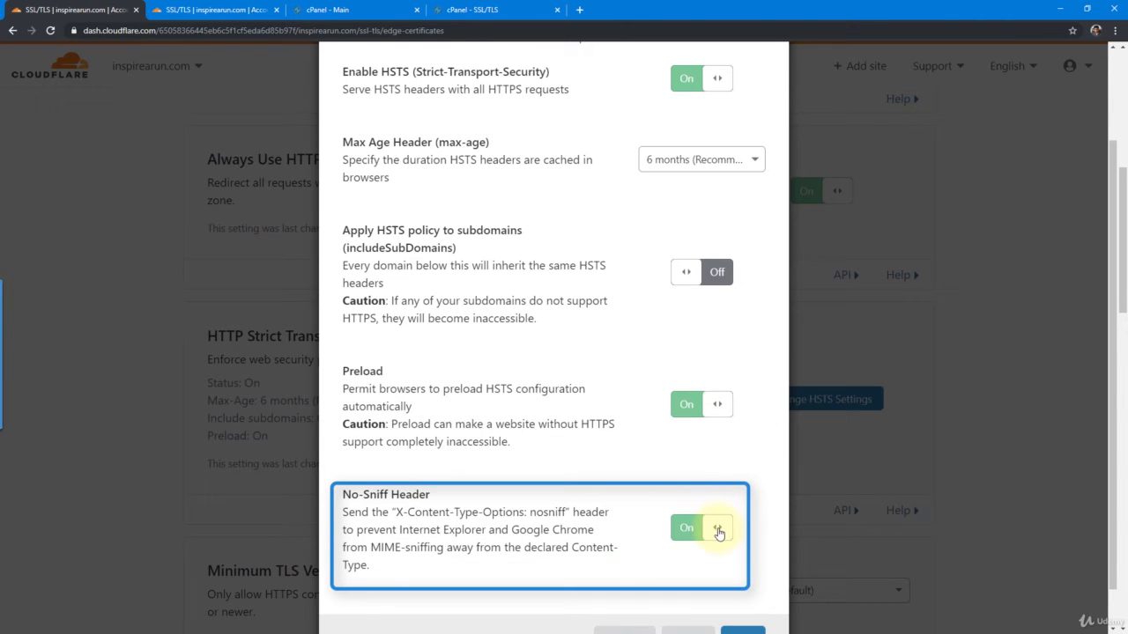
scroll(717, 531, "down", 1)
left_click(742, 591)
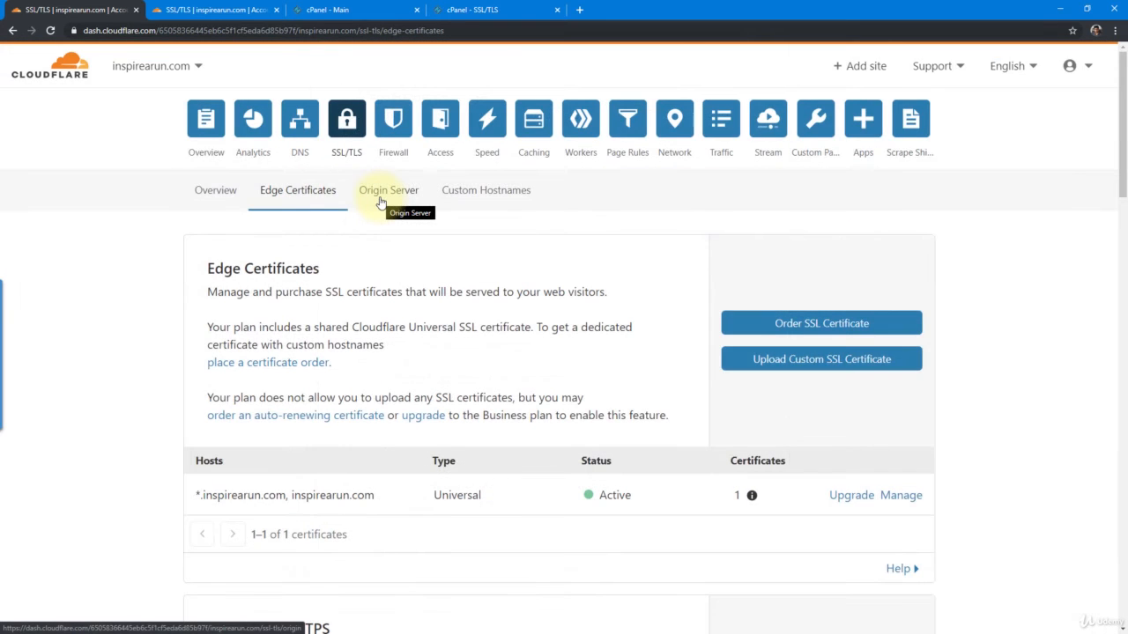
- Generate an origin certificate for *.inspirearun.com and inspirearun.com with a Cloudflare-generated RSA private key and 15 years validity, and view both texts
left_click(381, 202)
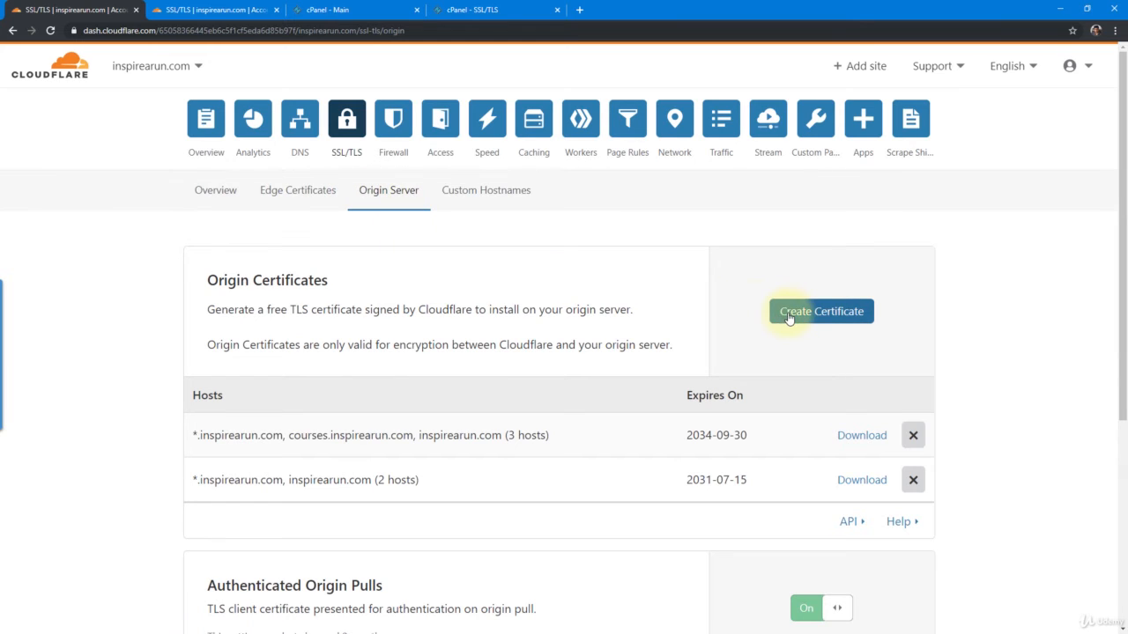
left_click(843, 312)
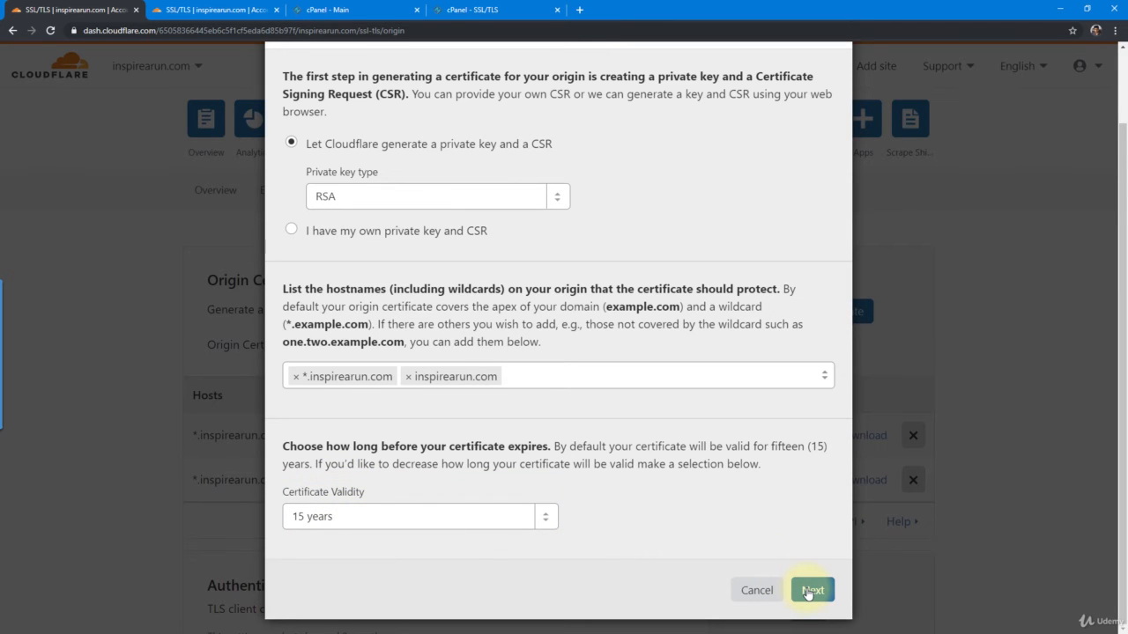
left_click(811, 590)
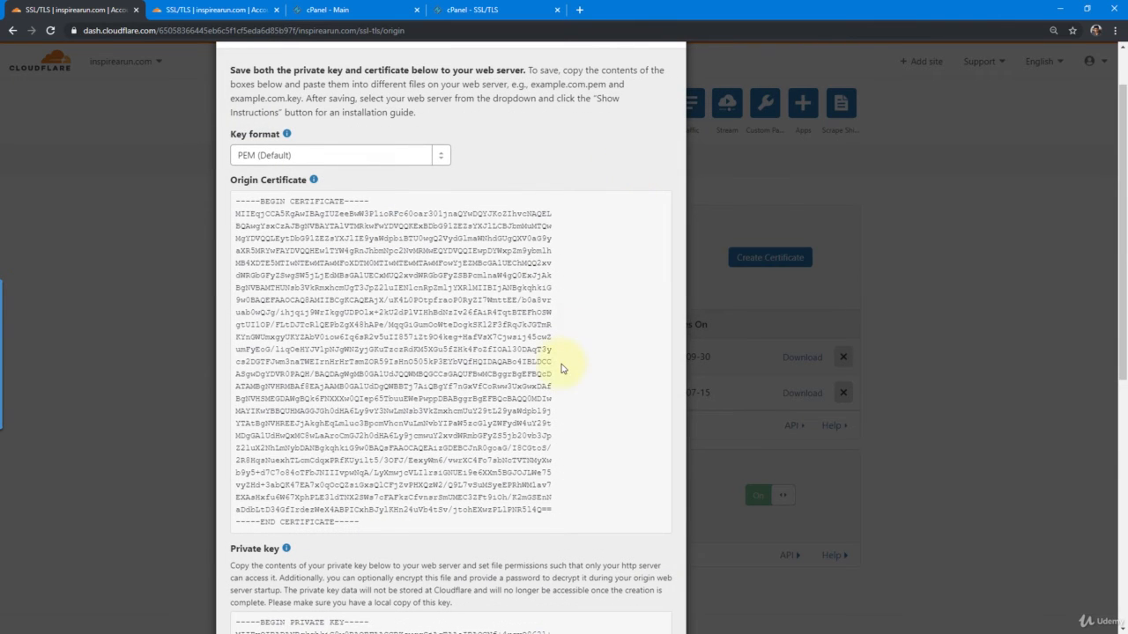
scroll(562, 369, "down", 2)
scroll(562, 368, "down", 1)
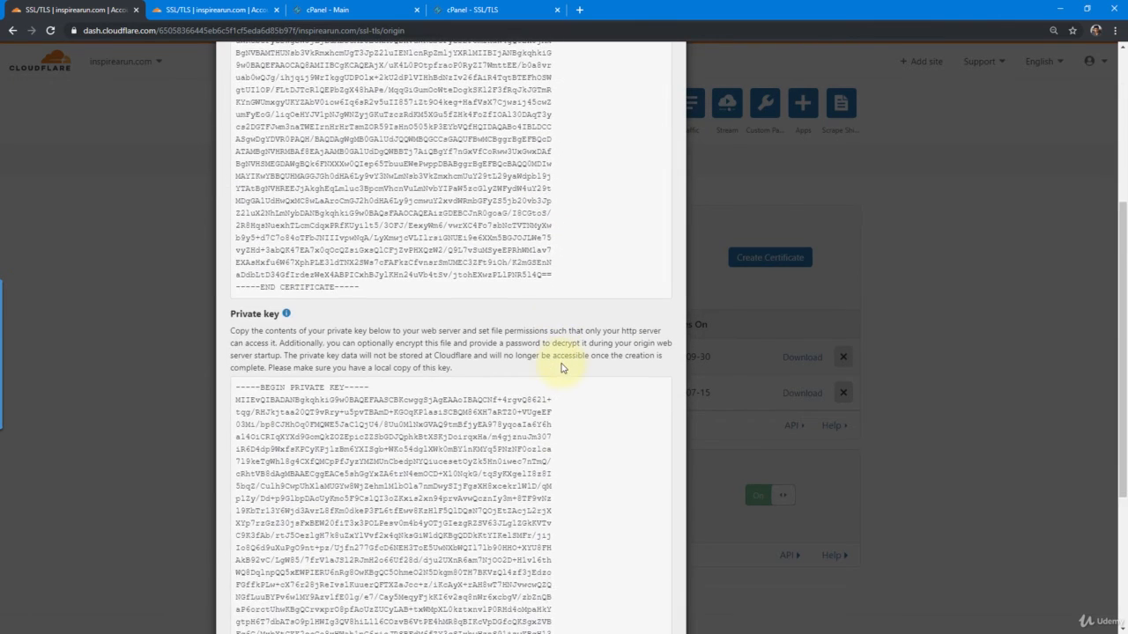
scroll(562, 368, "down", 2)
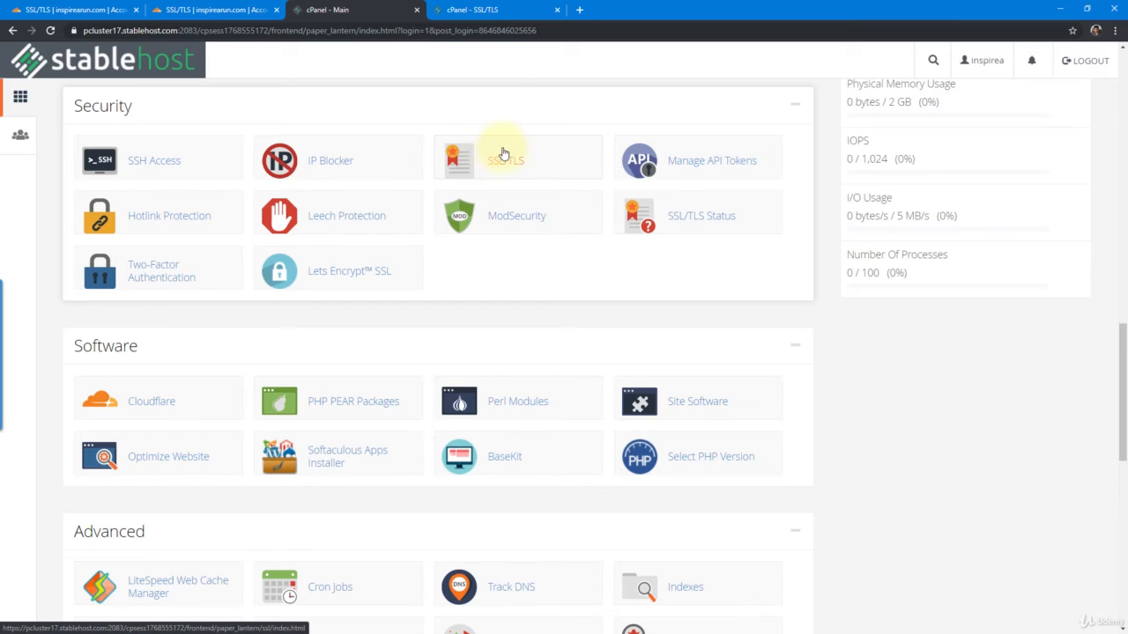
- Open the form for uploading a new private key from cPanel's SSL/TLS Manager
left_click(488, 12)
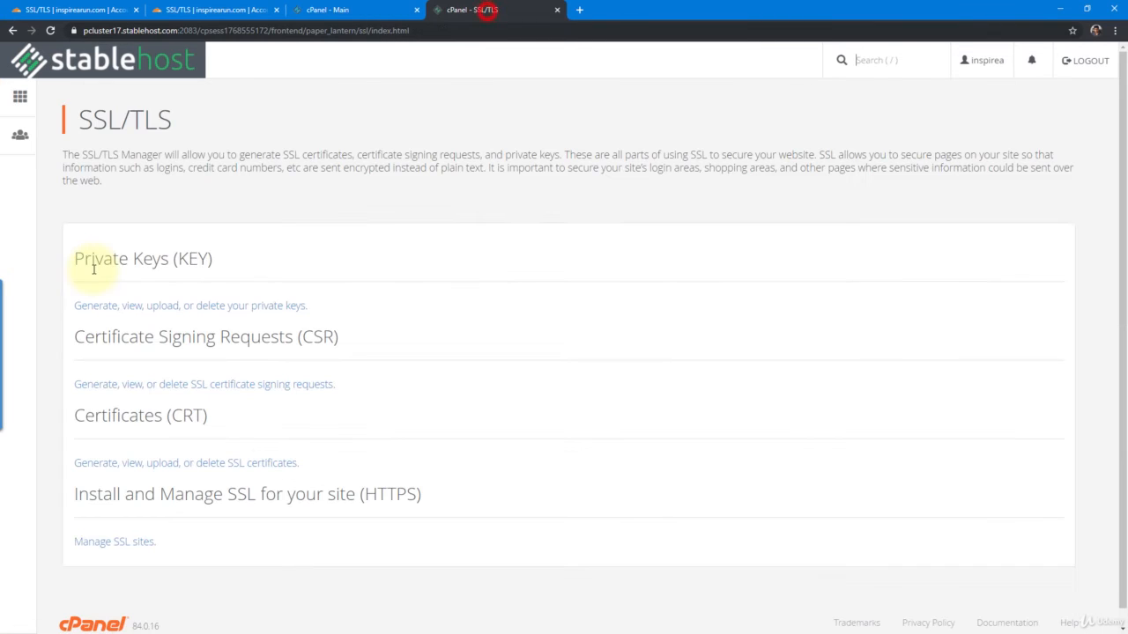
left_click(240, 312)
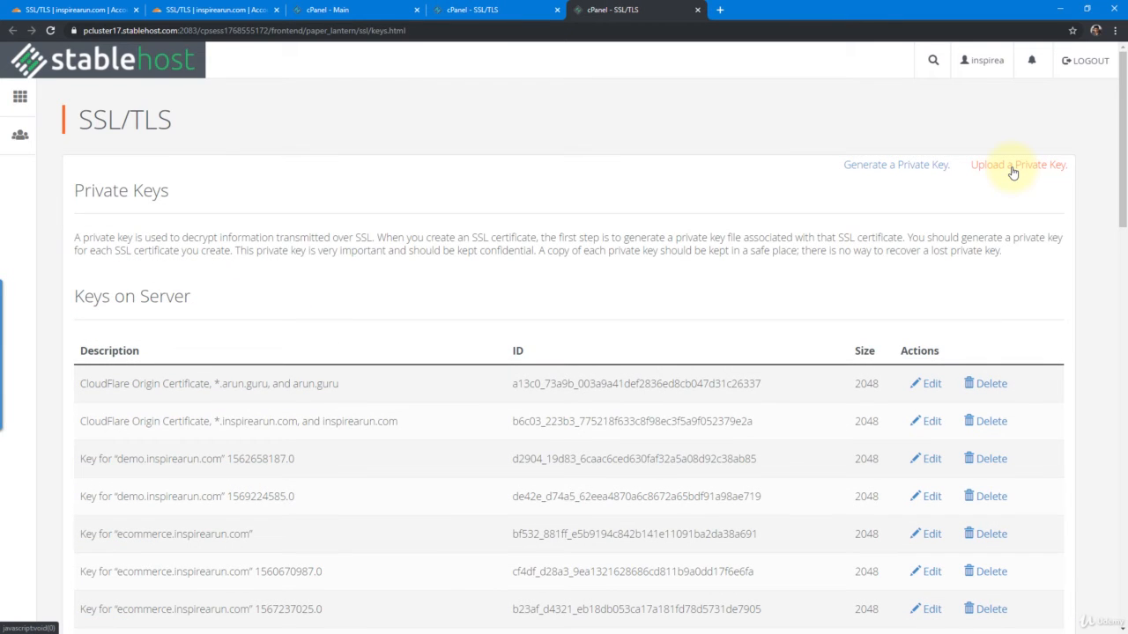
left_click(1013, 167)
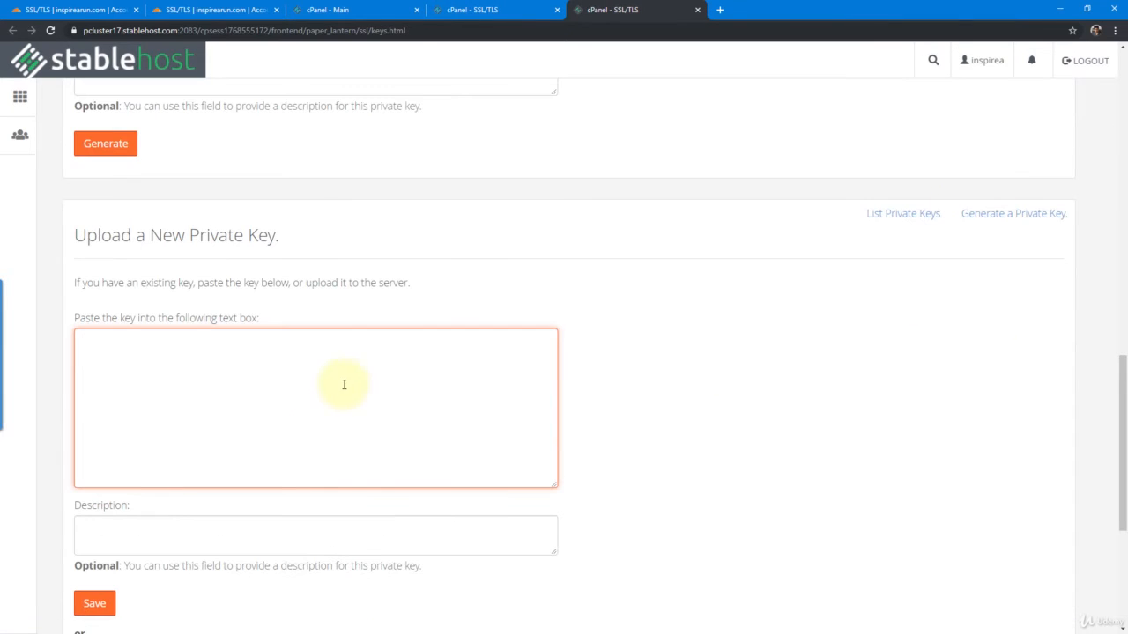
- Open the SSL certificates (CRT) page from the SSL/TLS Manager and look through the certificates on the server
left_click(489, 11)
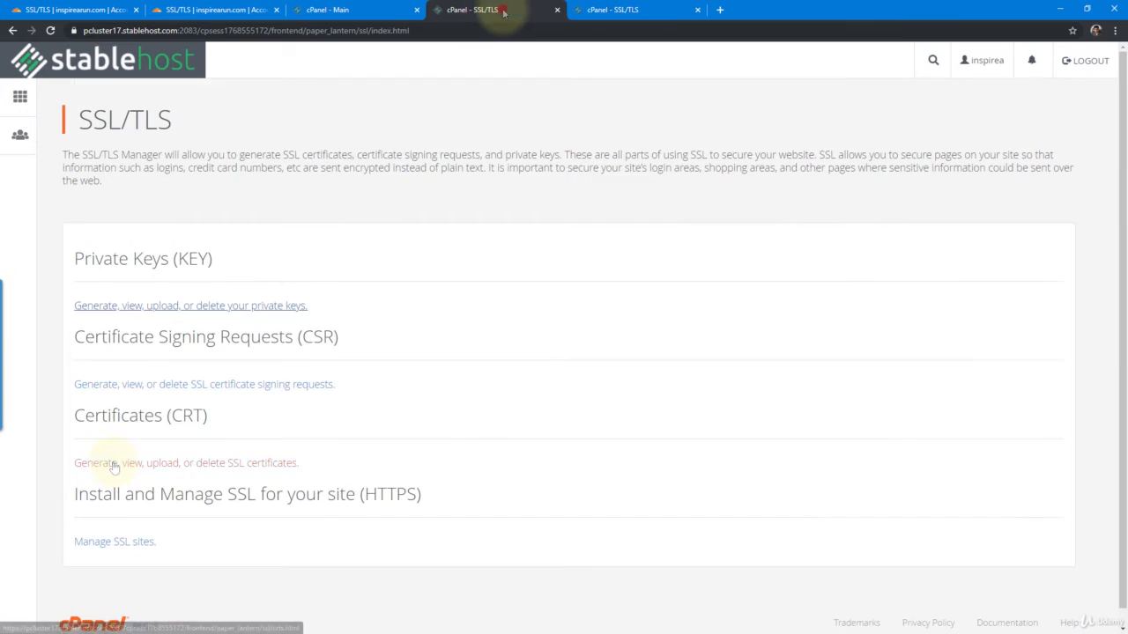
left_click(162, 466)
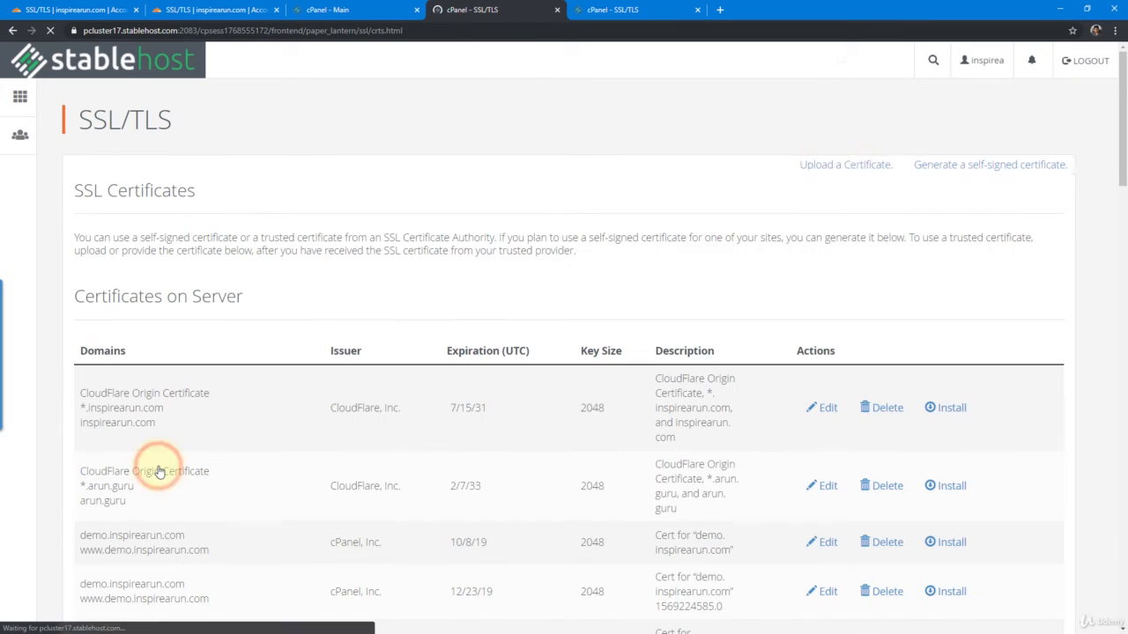
scroll(869, 165, "down", 5)
scroll(869, 165, "down", 6)
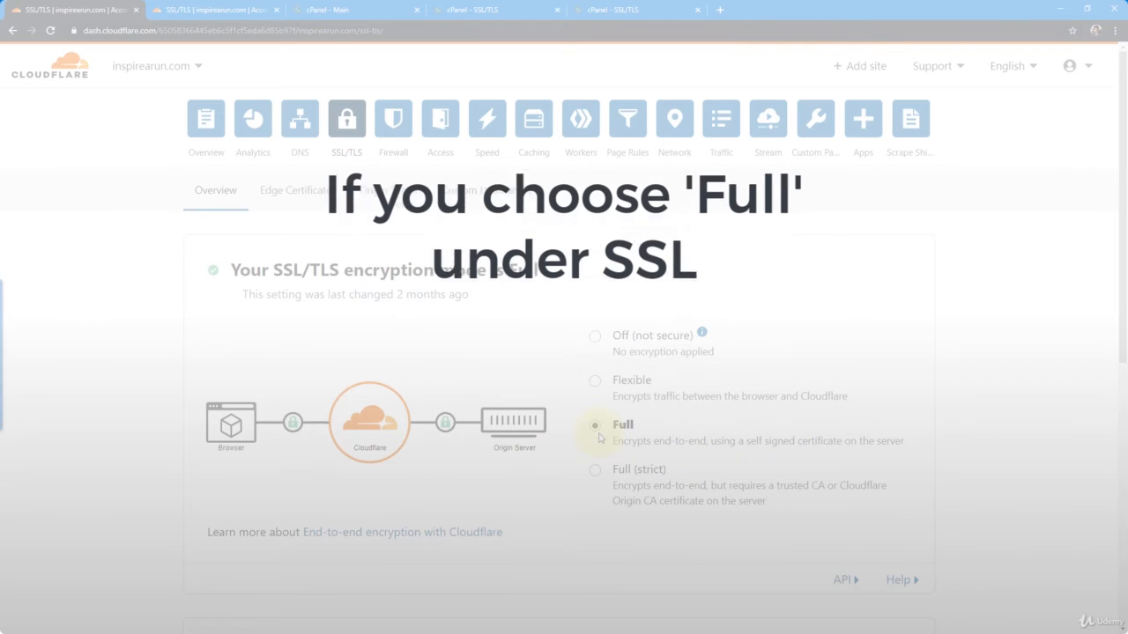
- Switch to Cloudflare and review the Always Use HTTPS and HSTS settings among the edge certificate options
left_click(299, 196)
scroll(674, 433, "down", 5)
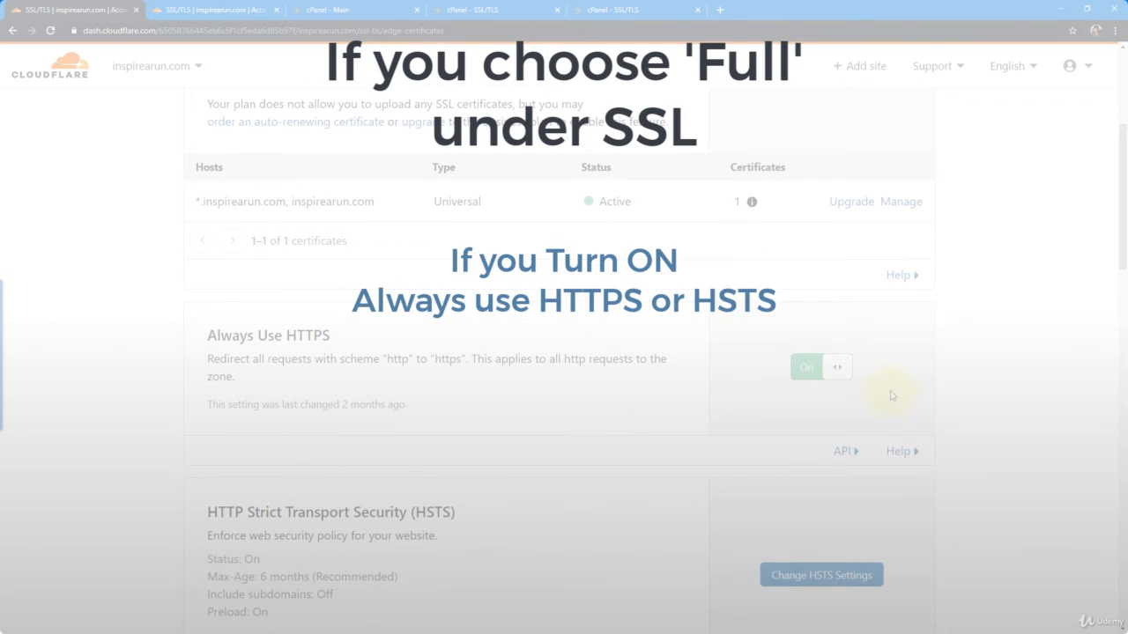
scroll(893, 395, "down", 2)
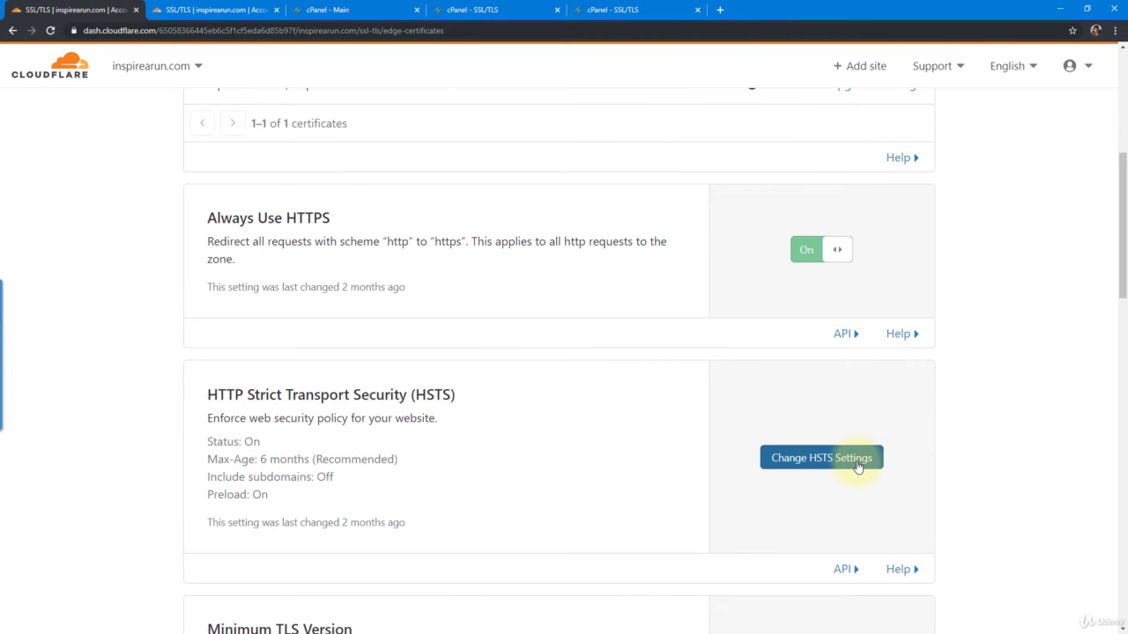
scroll(858, 467, "up", 5)
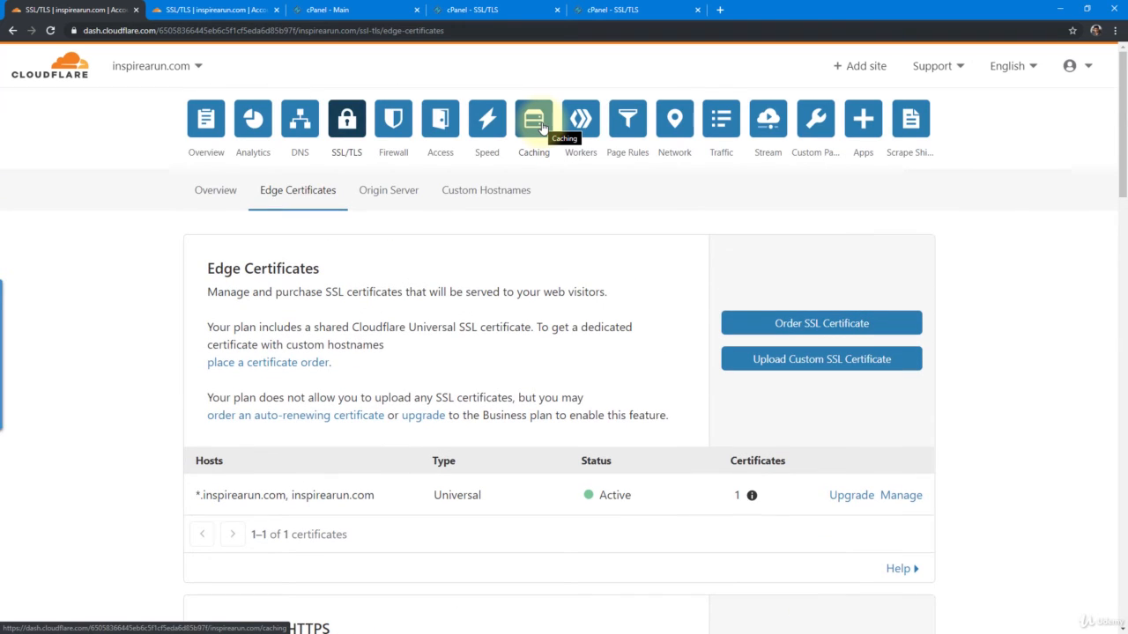
- Review the site's caching settings, including Purge Cache, Caching Level, Browser Cache Expiration and Always Online
left_click(542, 128)
scroll(768, 374, "down", 3)
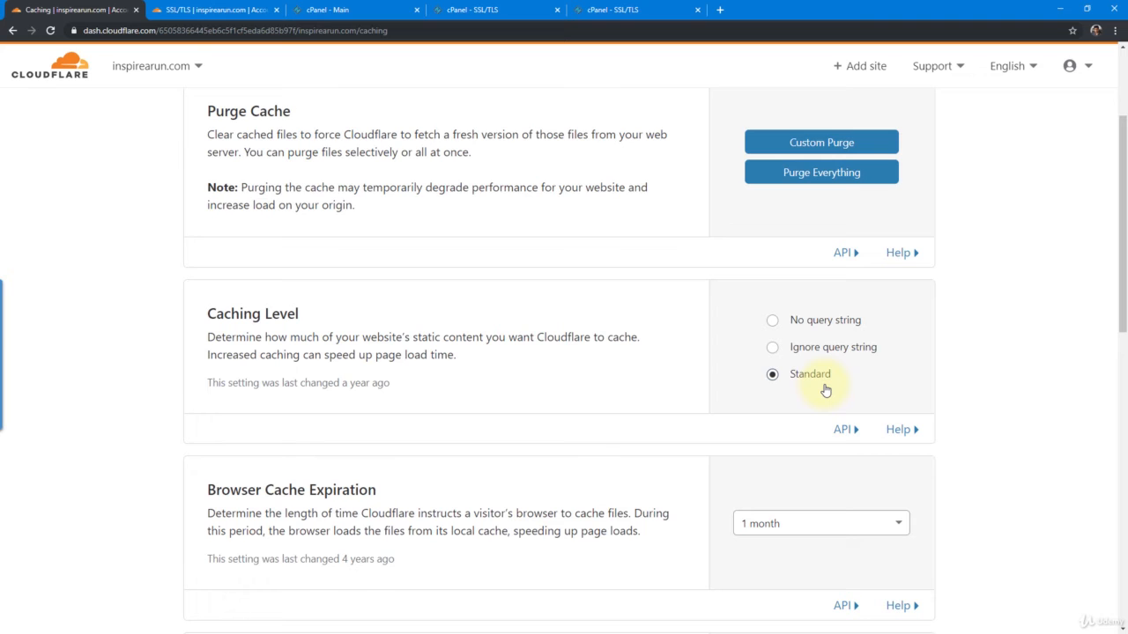
scroll(824, 390, "down", 2)
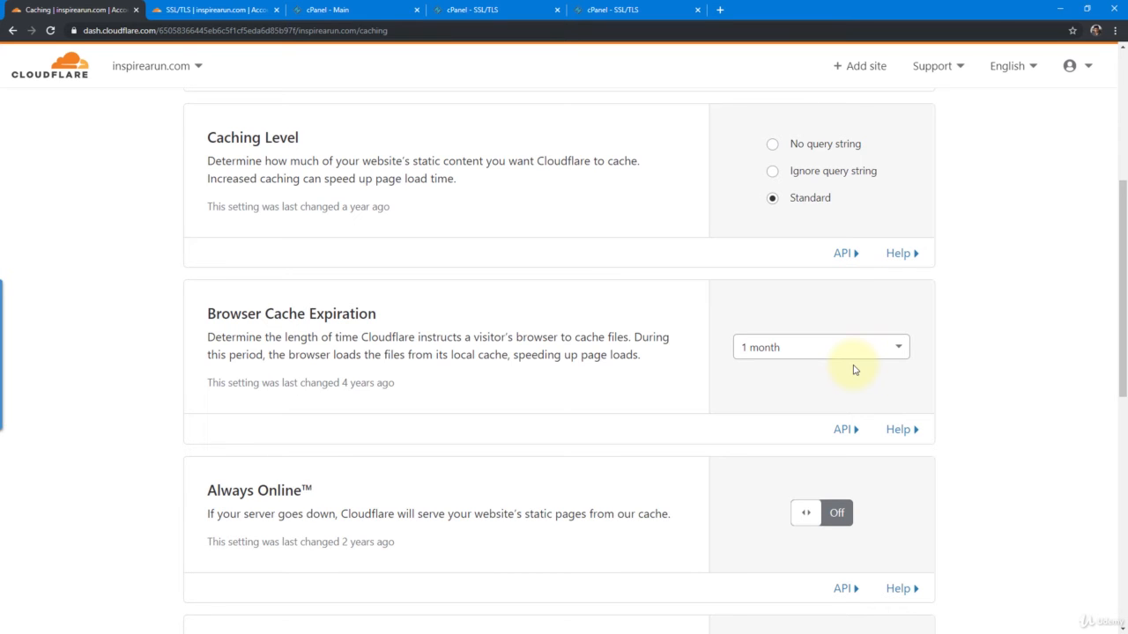
scroll(853, 370, "down", 2)
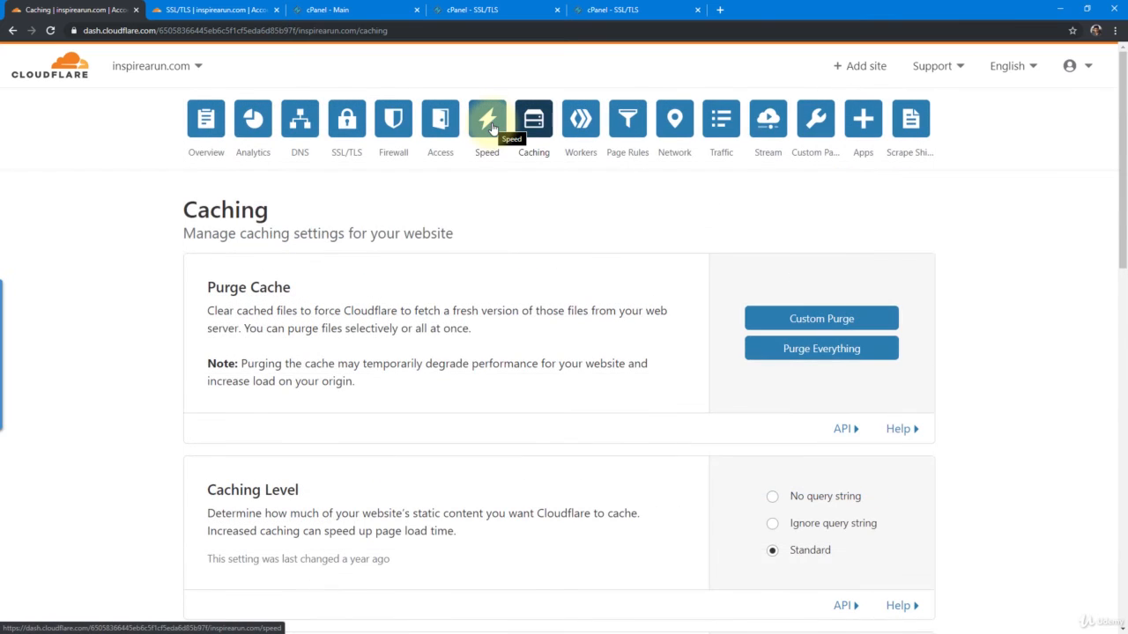
- Examine the site's speed overview, comparing the page-load timeline with Development Mode and reading the Critical Loading Times
left_click(491, 129)
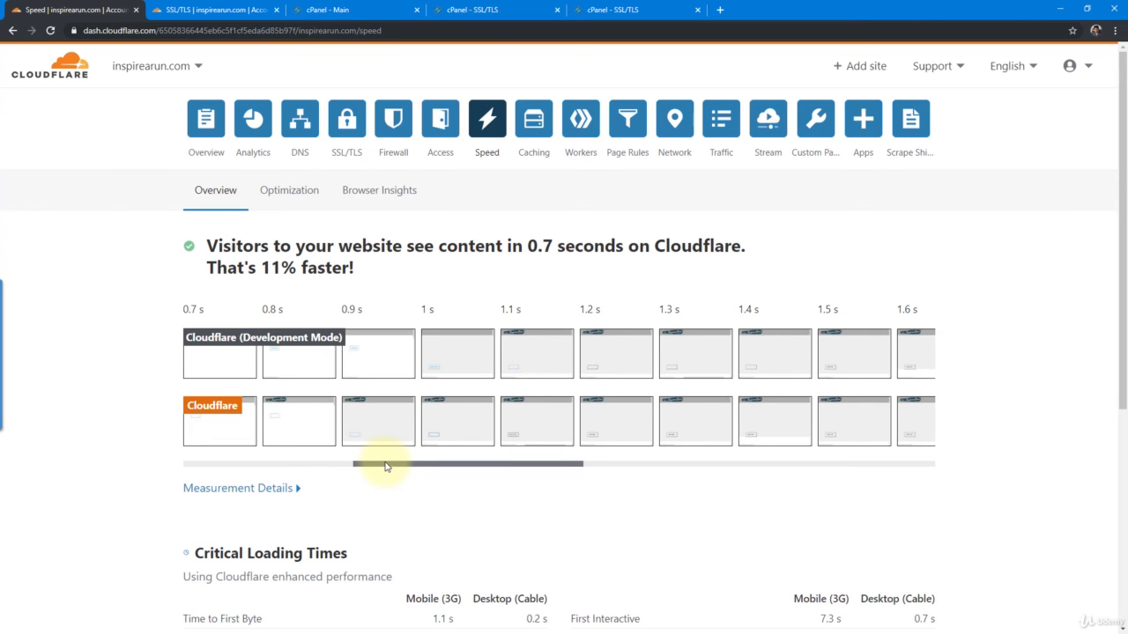
left_click_drag(385, 466, 568, 467)
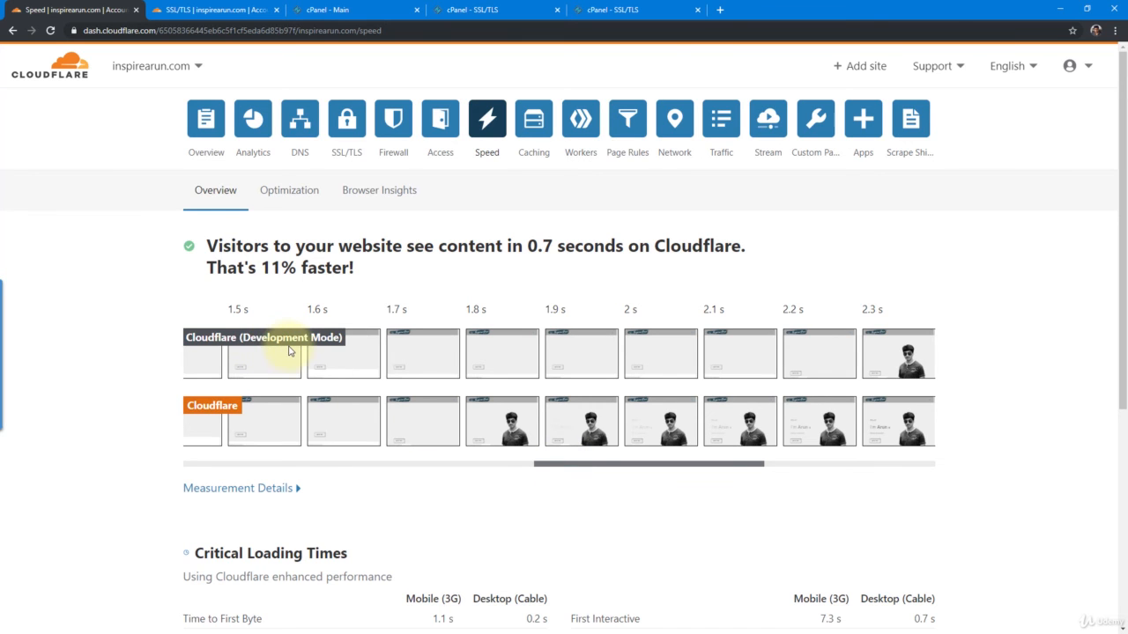
scroll(422, 514, "down", 3)
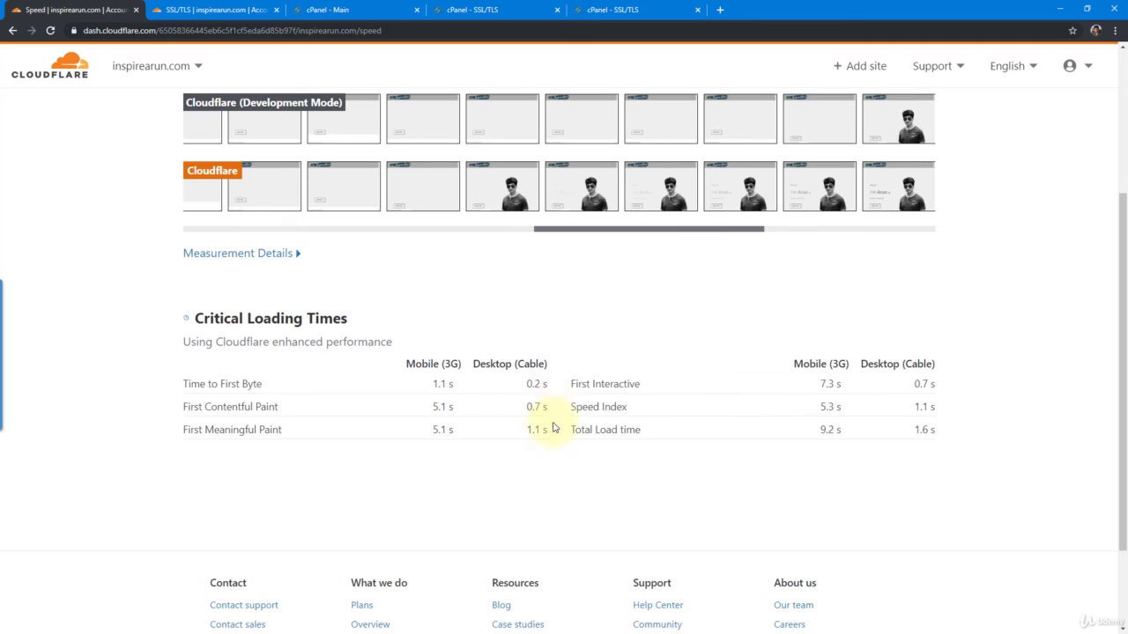
- Review the speed optimization settings from Polish, Auto Minify and Brotli through TCP Turbo, Mirage and Rocket Loader
scroll(493, 397, "up", 3)
left_click(285, 188)
scroll(624, 308, "down", 4)
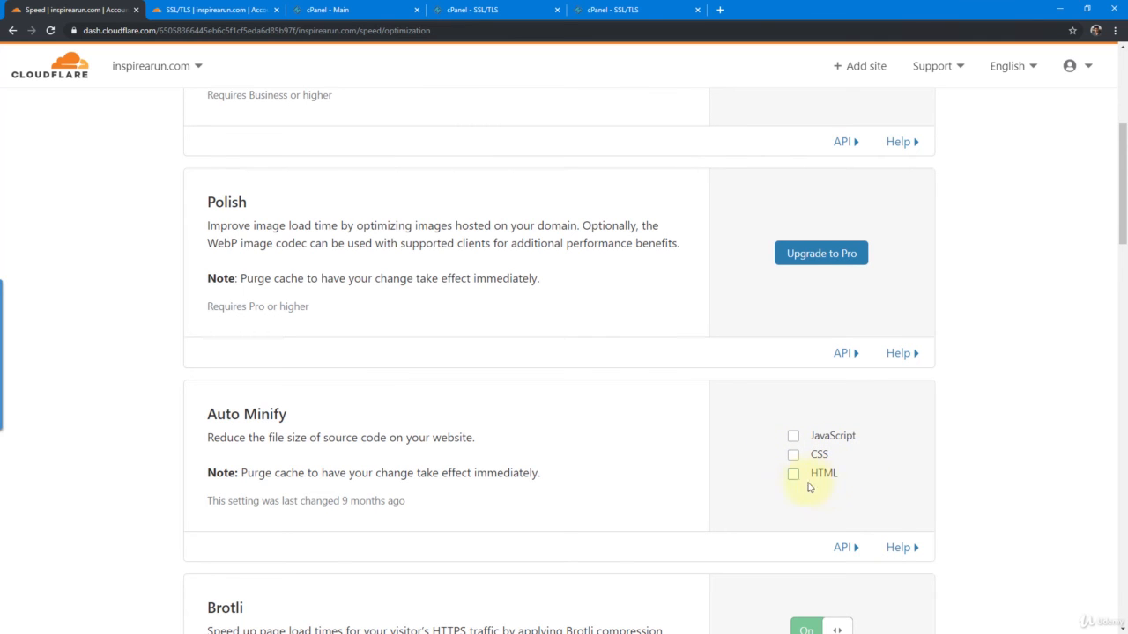
scroll(828, 484, "down", 3)
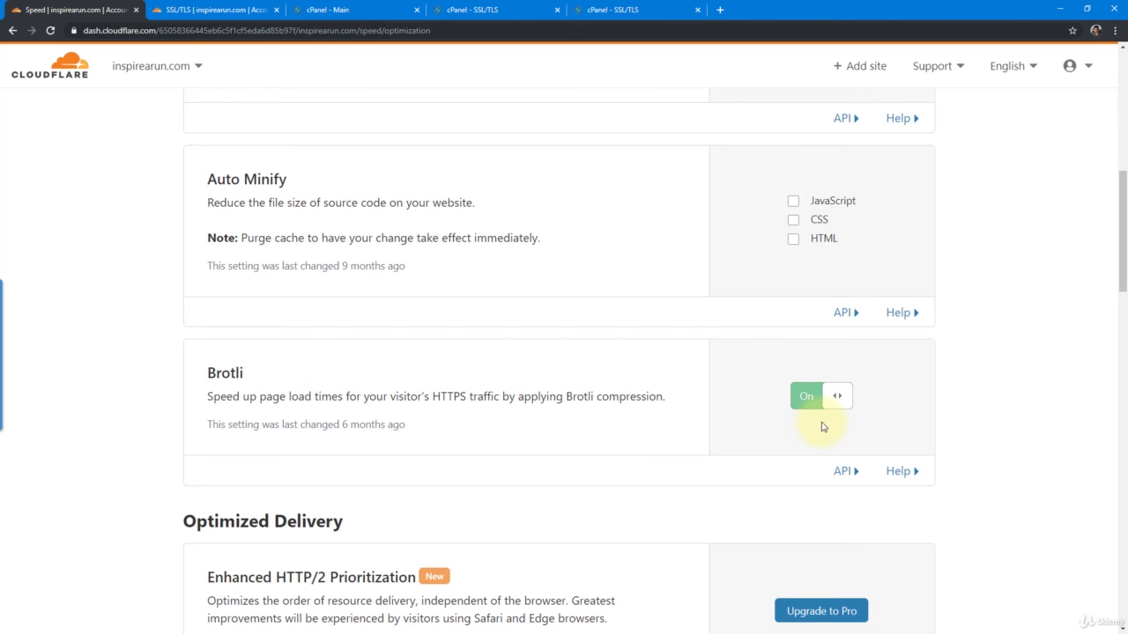
scroll(818, 428, "down", 4)
scroll(817, 447, "down", 4)
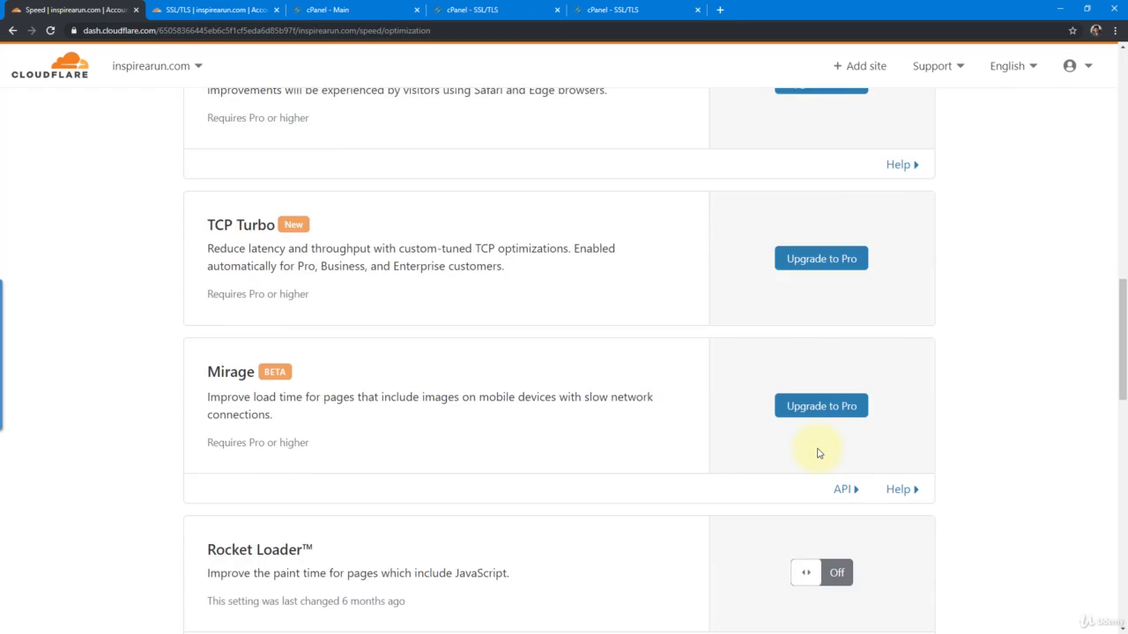
- Open the firewall settings and review Security Level, Bot Fight Mode, Challenge Passage, Browser Integrity Check and Privacy Pass Support
left_click_drag(1121, 388, 1100, 144)
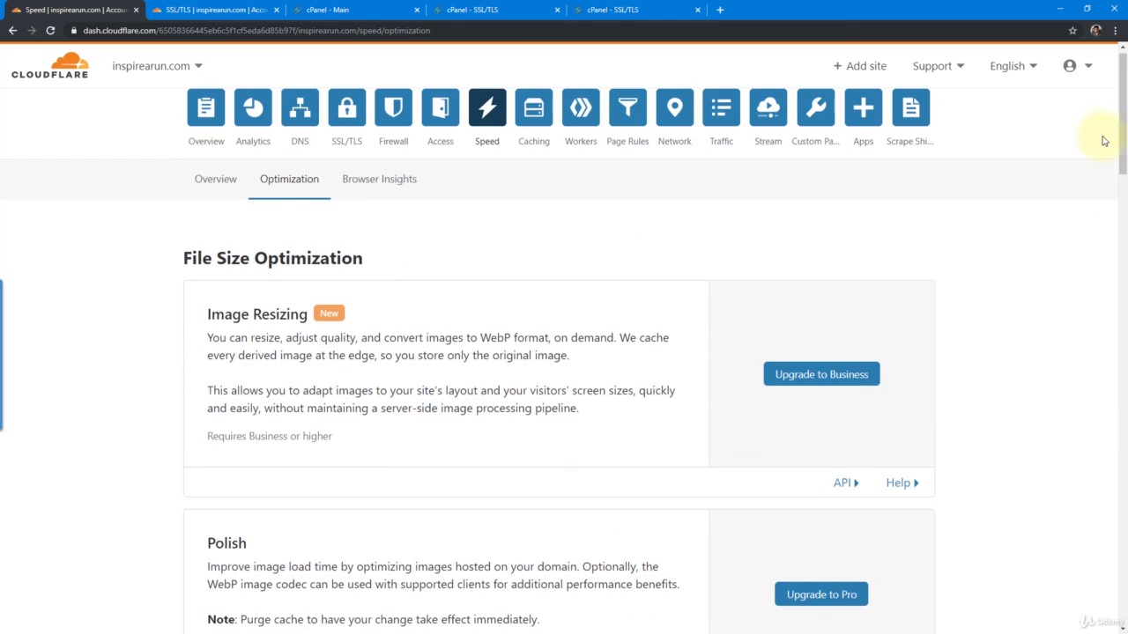
left_click(393, 121)
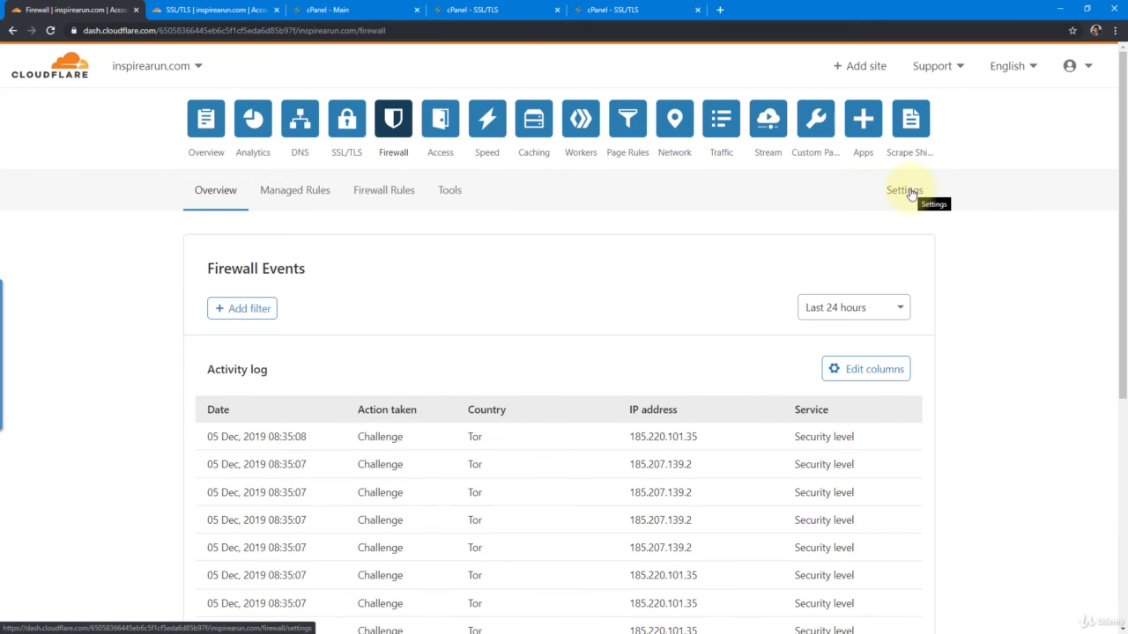
left_click(908, 190)
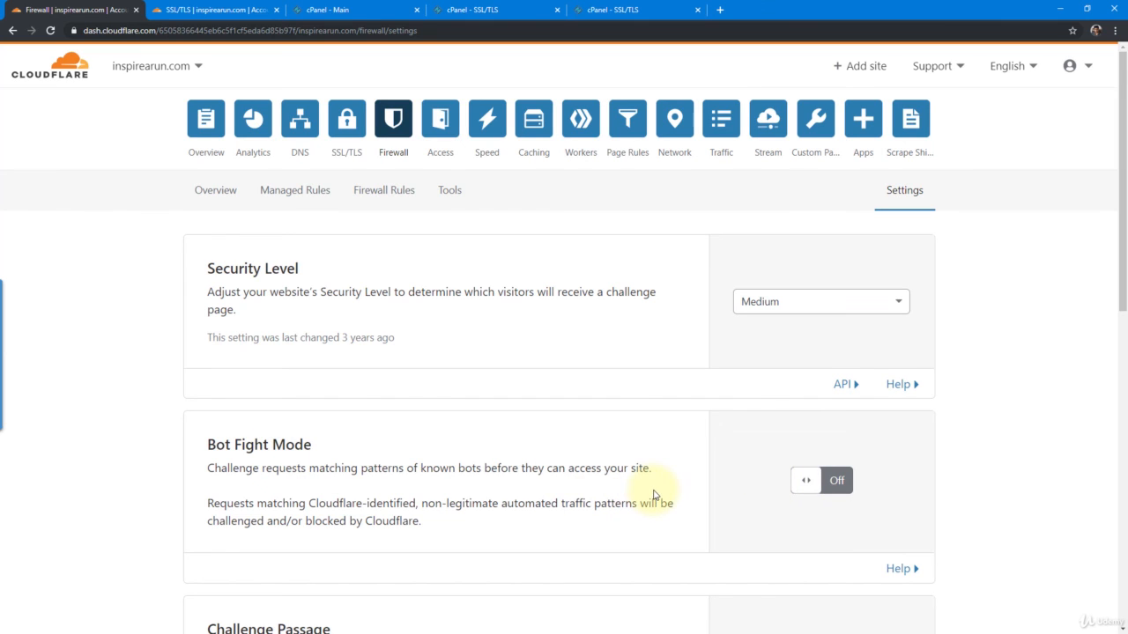
scroll(659, 495, "down", 2)
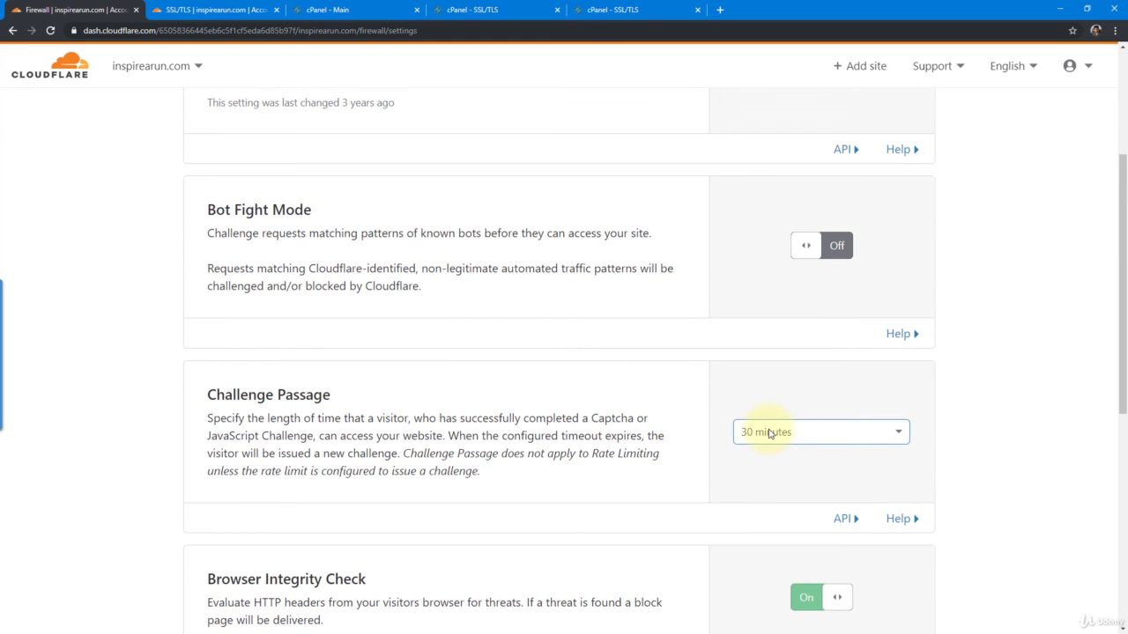
scroll(768, 433, "down", 2)
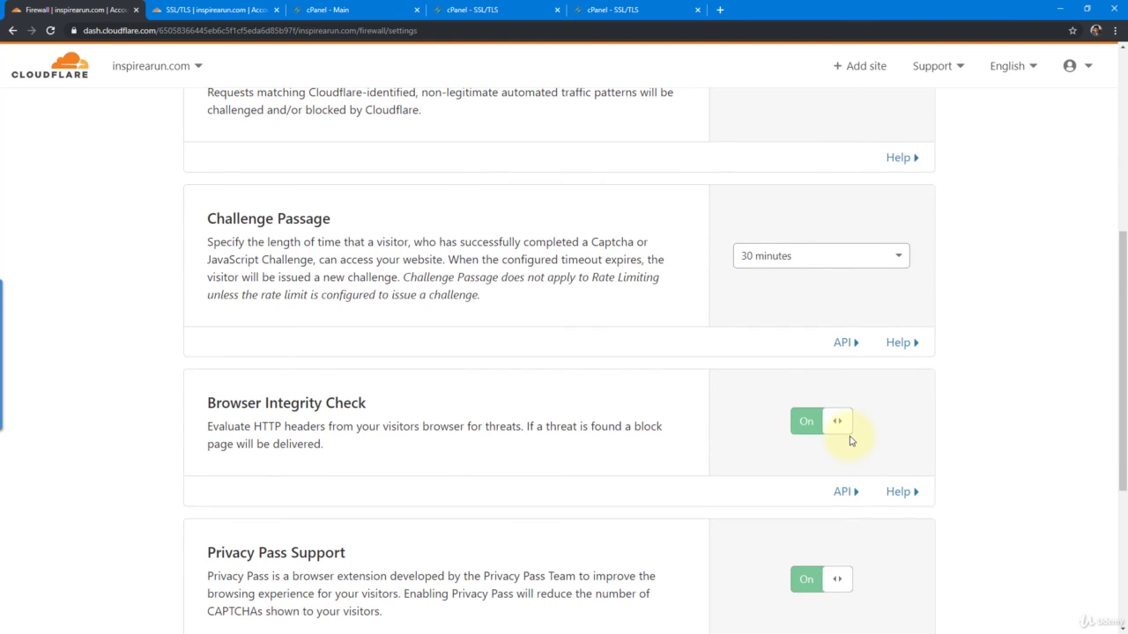
scroll(851, 440, "down", 2)
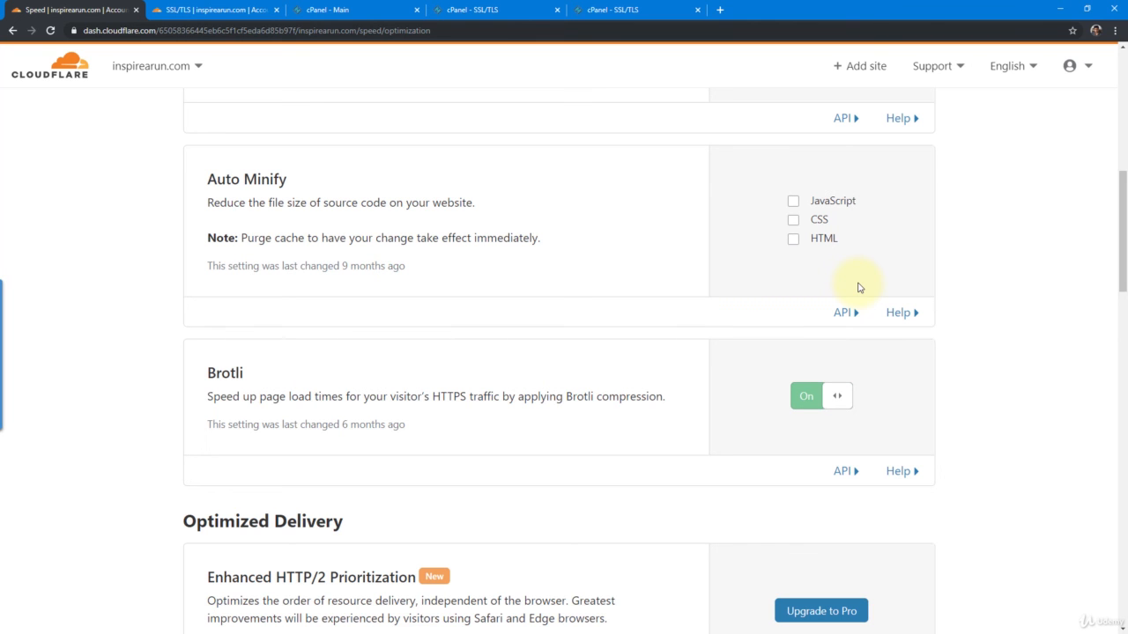
- Recheck the Auto Minify, Brotli, Mirage, Rocket Loader and Railgun options in the speed optimization settings
scroll(805, 564, "down", 6)
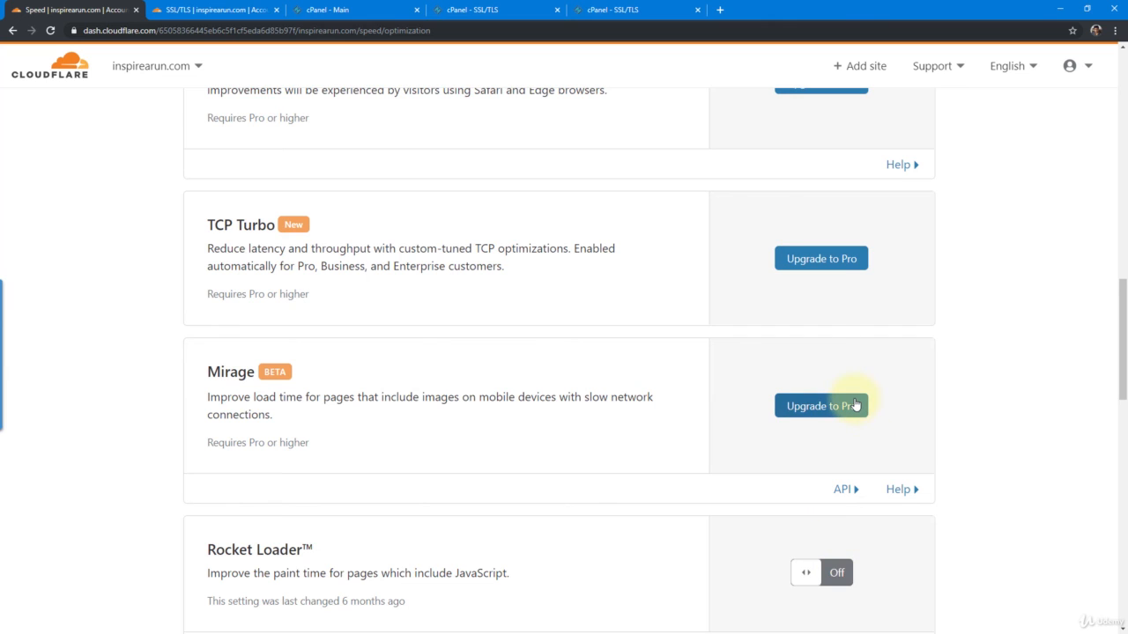
scroll(854, 404, "down", 1)
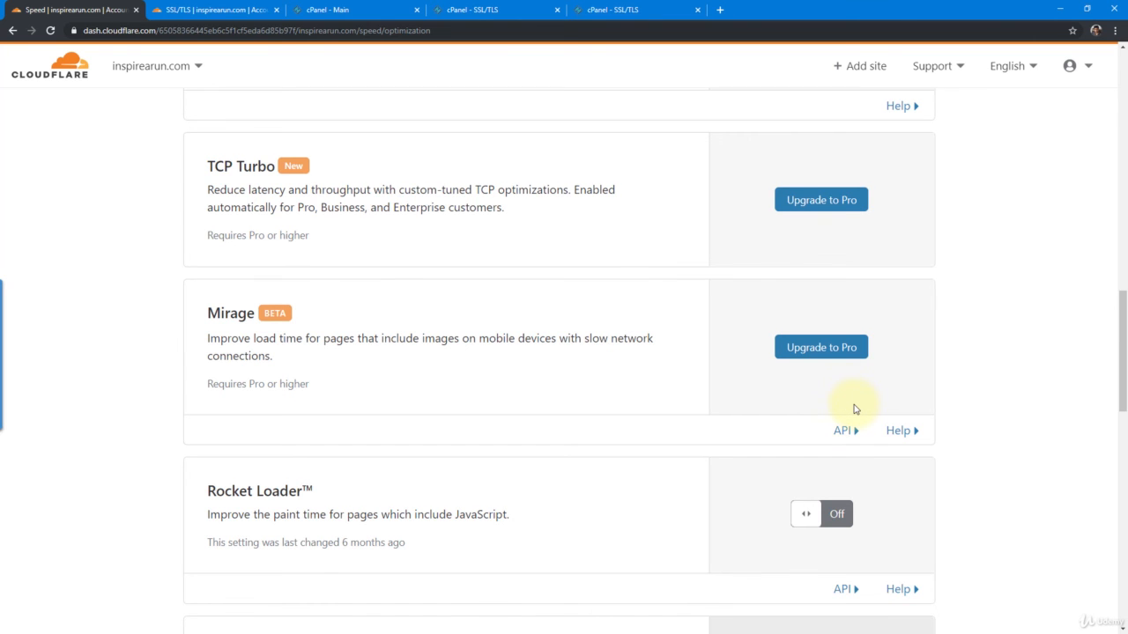
scroll(853, 408, "up", 8)
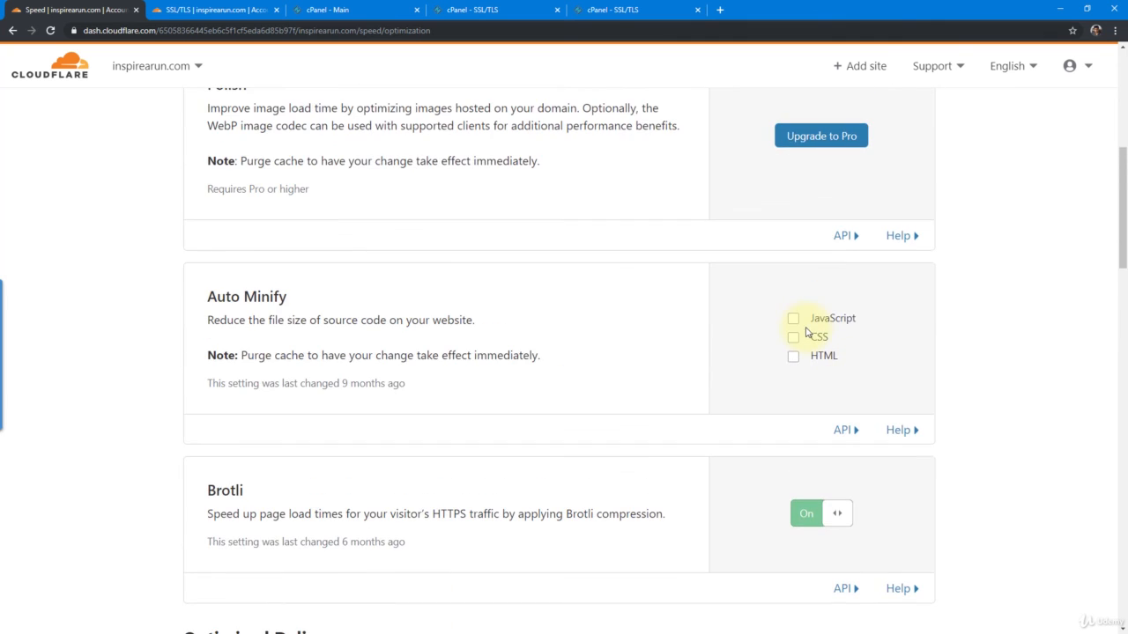
scroll(806, 332, "down", 10)
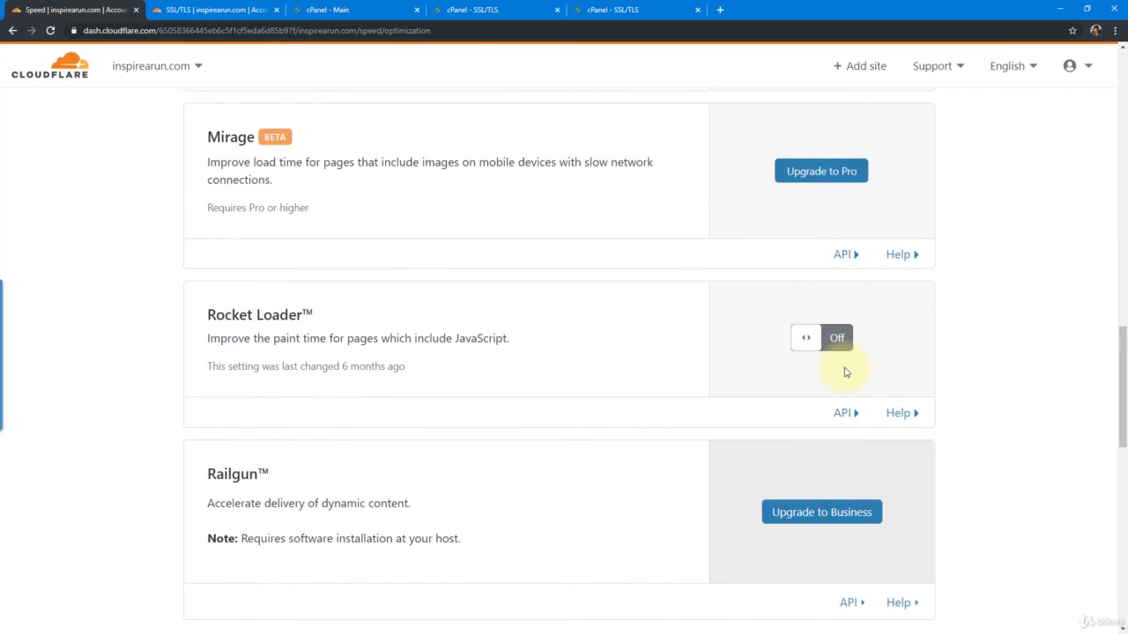